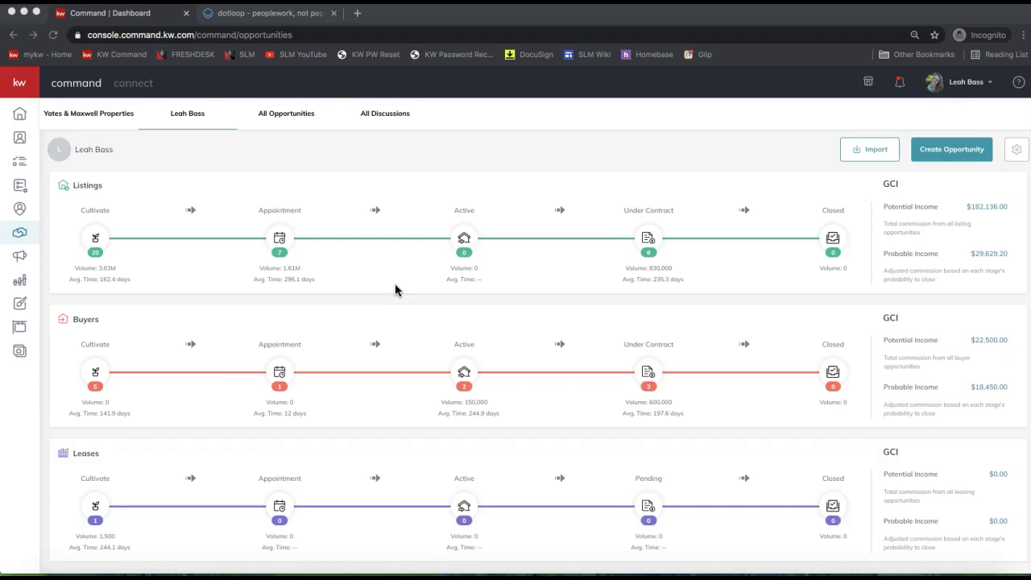
pyautogui.click(396, 168)
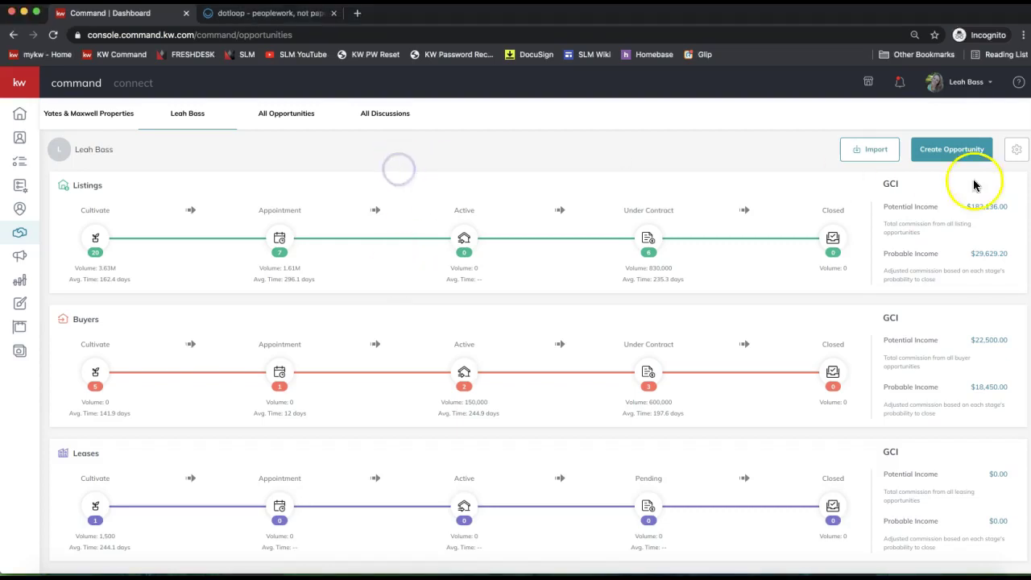
pyautogui.click(103, 35)
pyautogui.write('agent.kw.com')
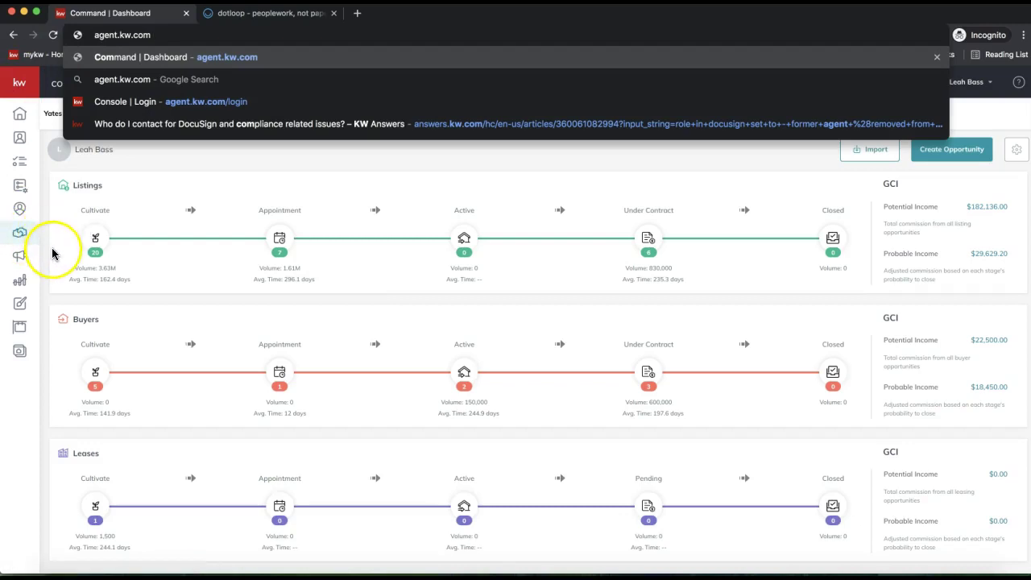
pyautogui.click(27, 242)
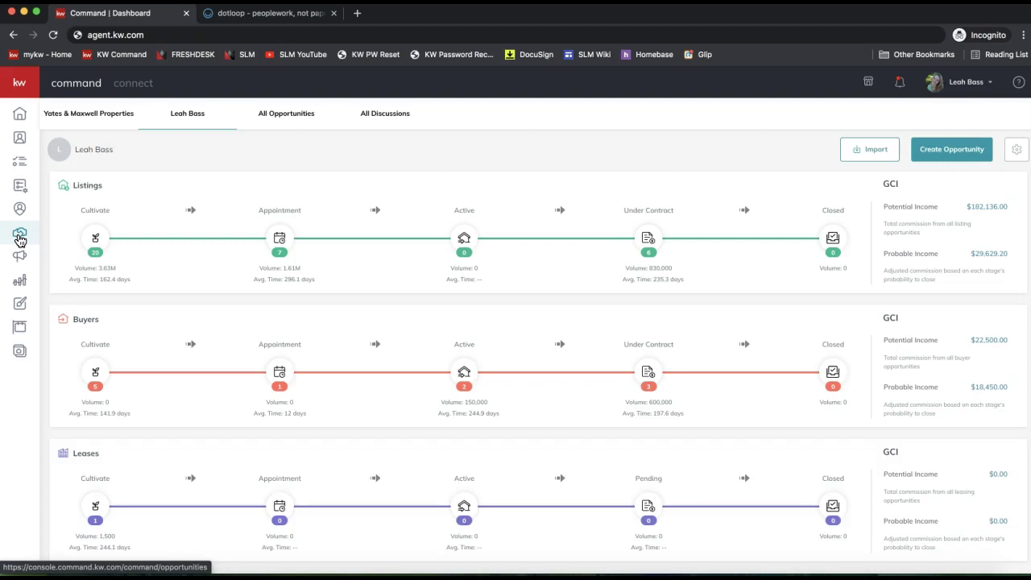
# - Show the full list of 1339 contacts, then open and close an empty Add Contact form
pyautogui.click(21, 143)
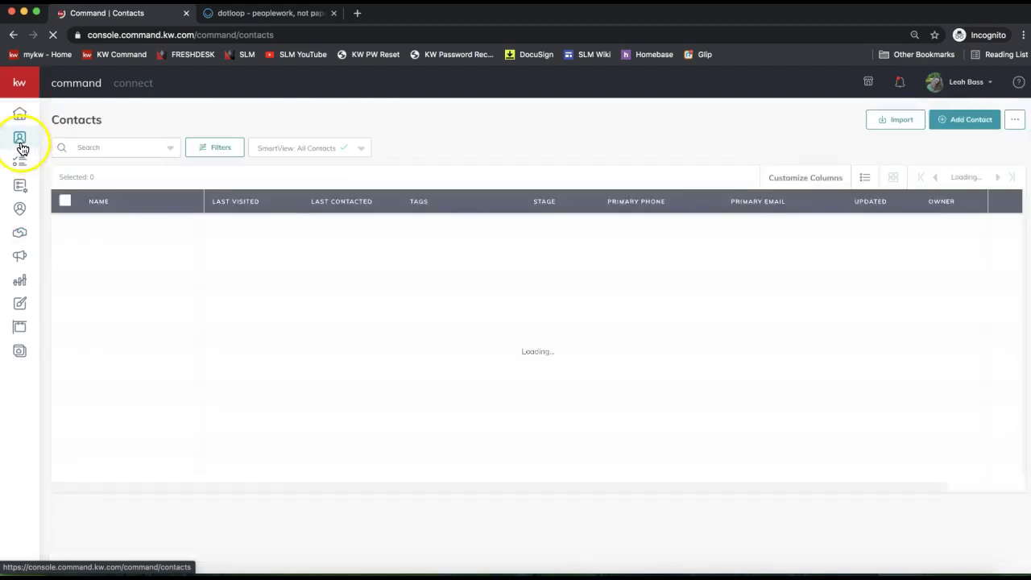
pyautogui.click(24, 145)
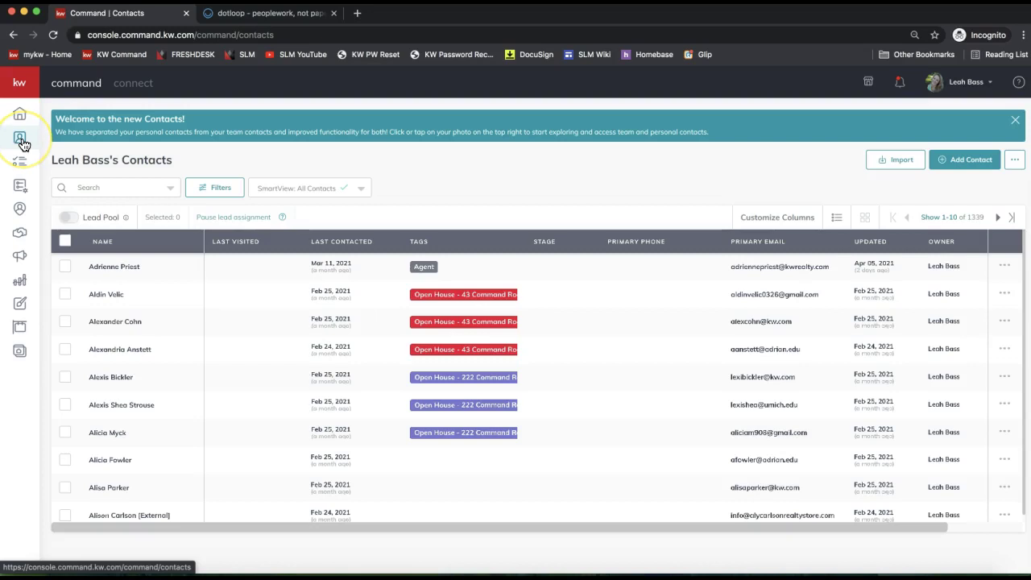
pyautogui.click(24, 143)
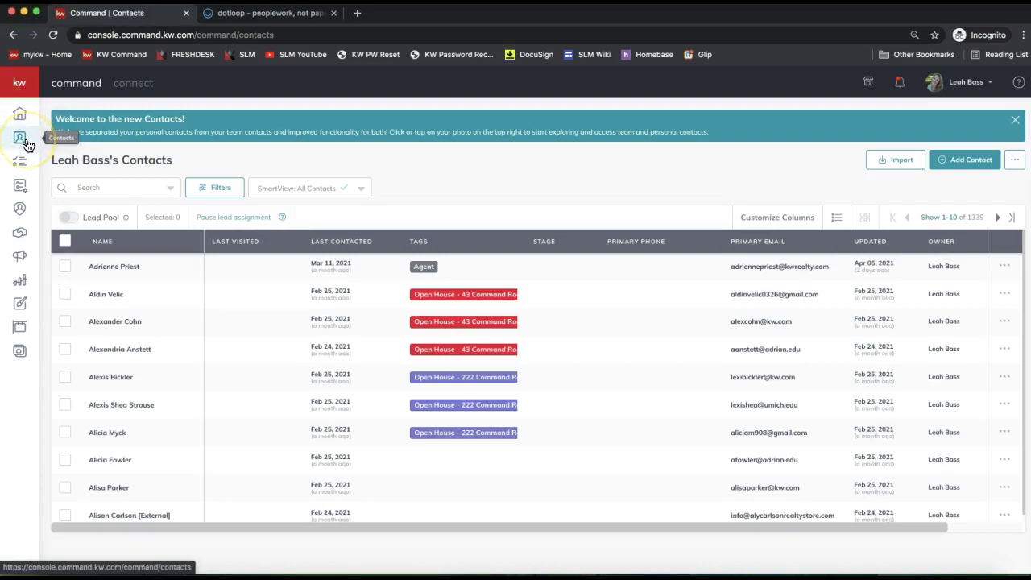
pyautogui.click(30, 142)
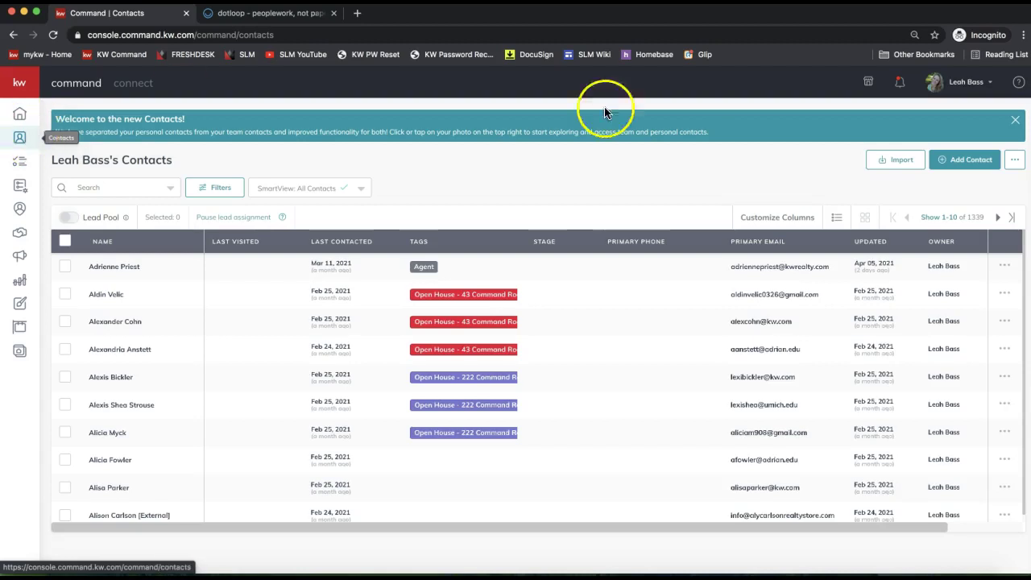
pyautogui.click(963, 168)
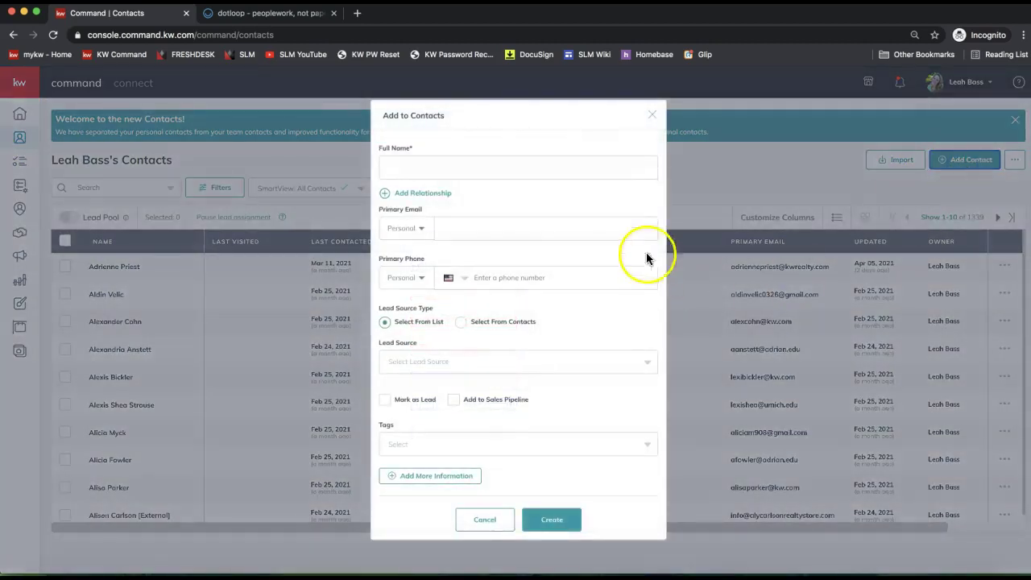
pyautogui.click(653, 115)
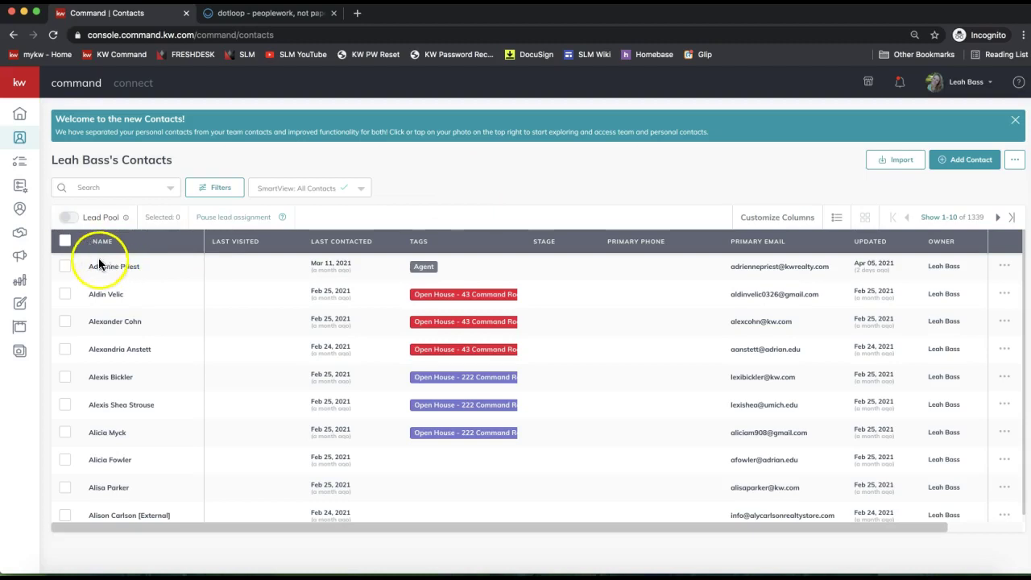
# - Go back to the Opportunities page showing the Listings, Buyers and Leases pipelines
pyautogui.click(19, 242)
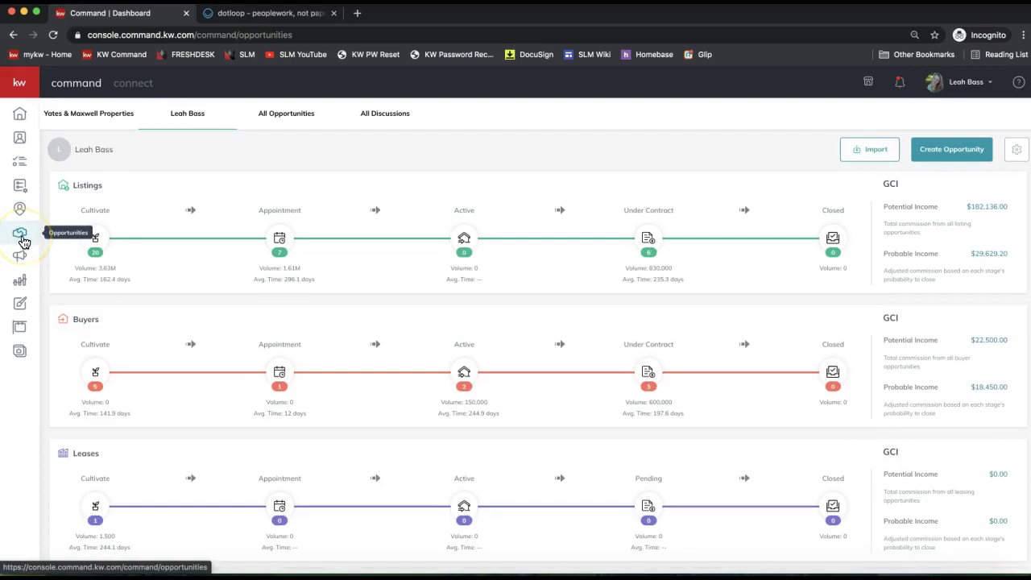
pyautogui.click(23, 243)
pyautogui.click(945, 157)
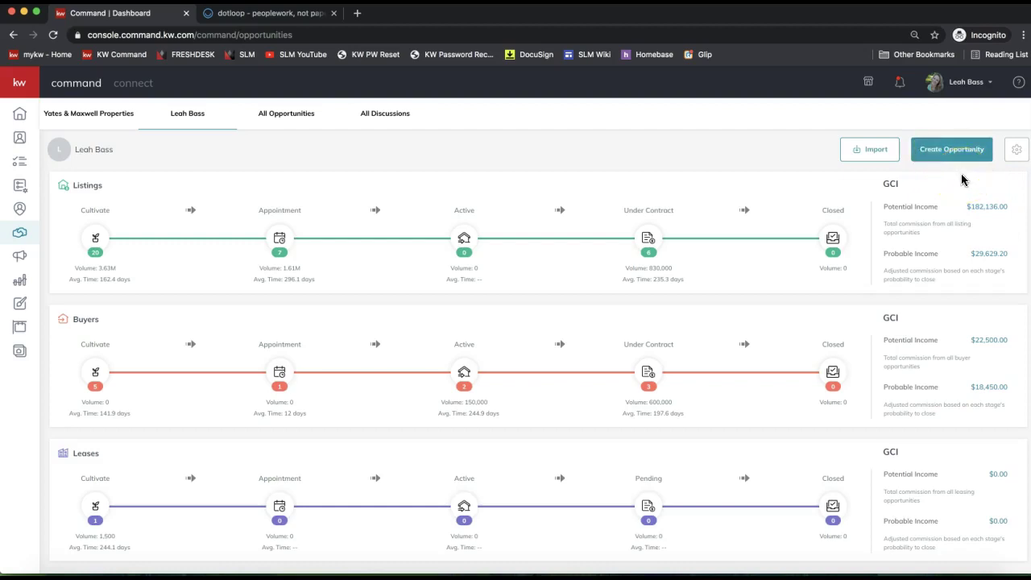
pyautogui.click(943, 147)
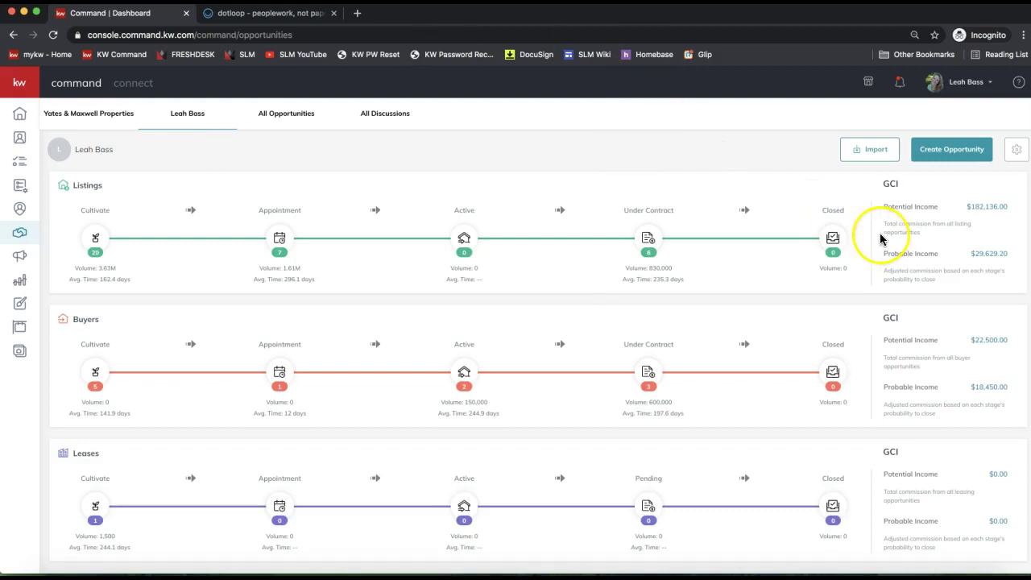
pyautogui.click(933, 156)
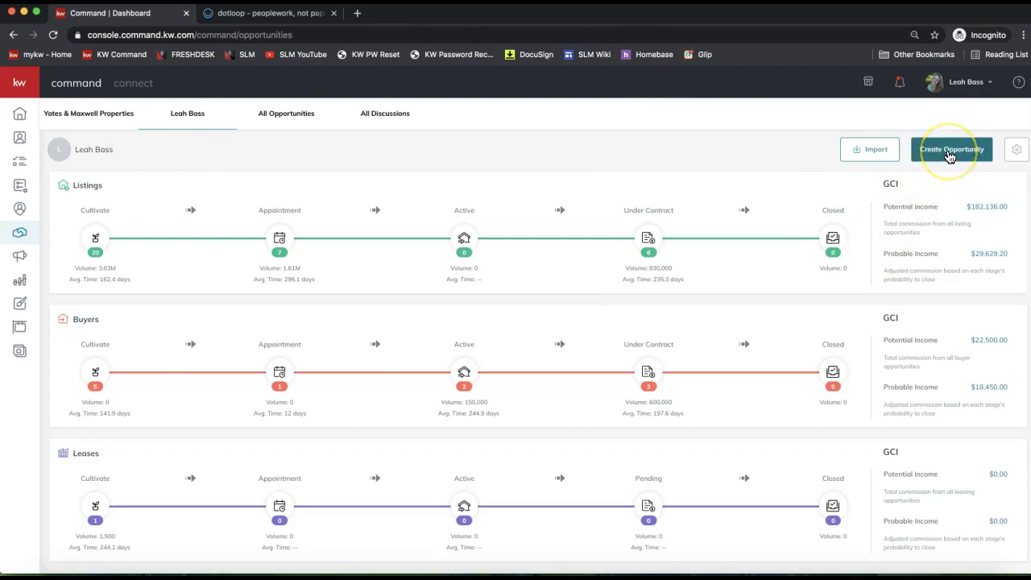
# - Start a new opportunity and set its Opportunity Type to Buyer
pyautogui.click(949, 155)
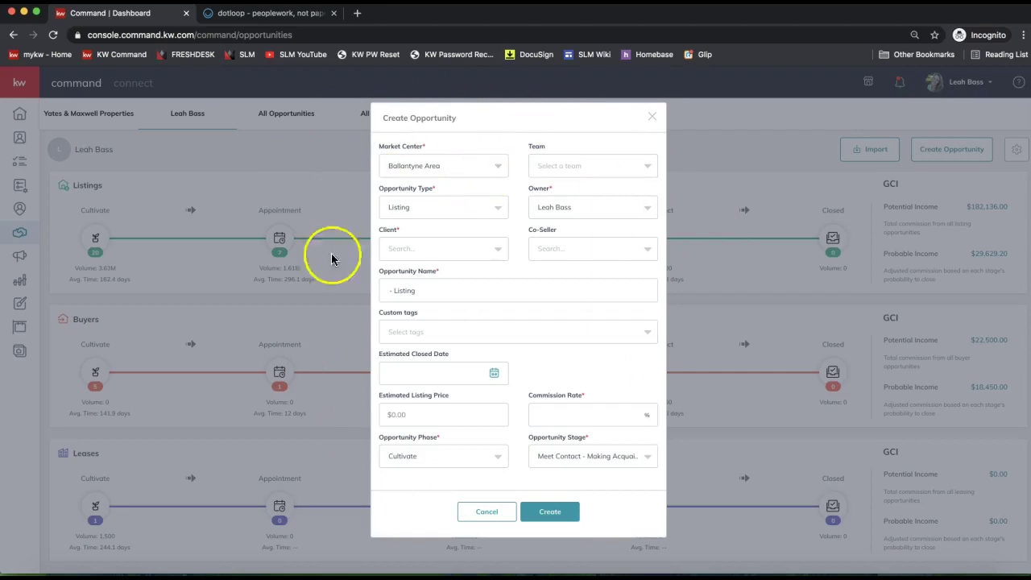
pyautogui.moveTo(390, 190); pyautogui.dragTo(432, 203)
pyautogui.click(412, 214)
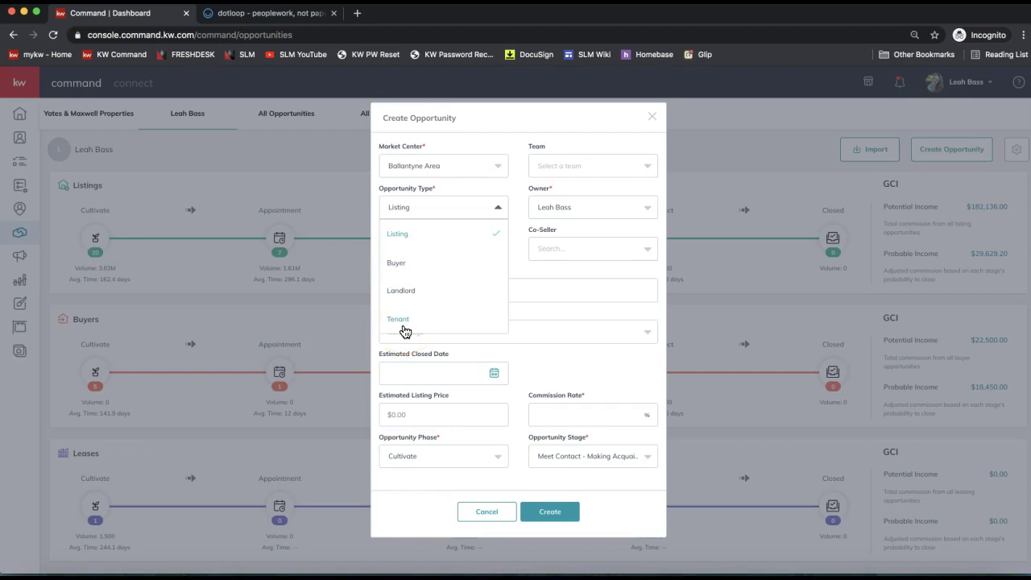
pyautogui.click(398, 266)
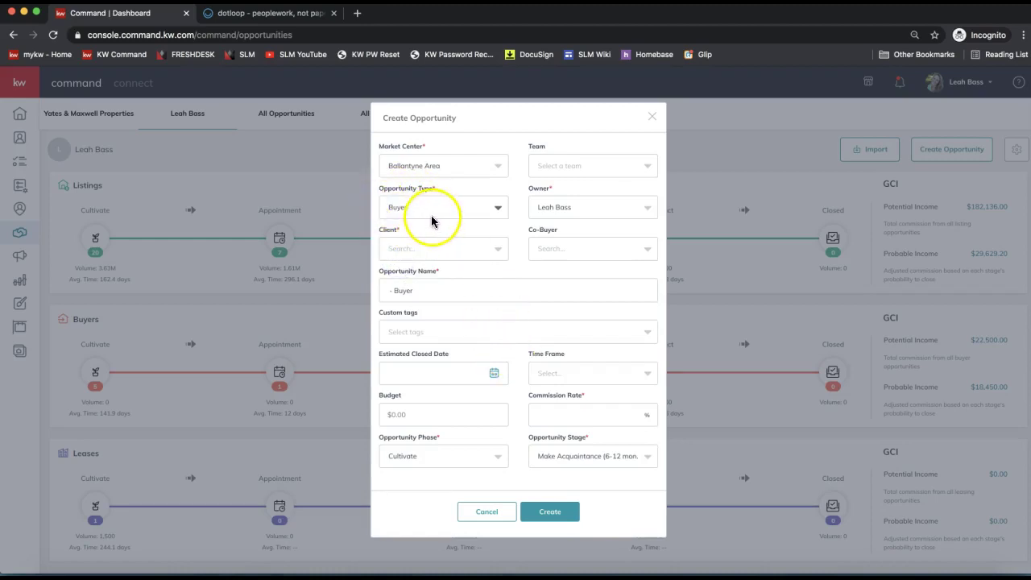
# - Search the Client field by the client's name and select the matching client
pyautogui.doubleClick(389, 230)
pyautogui.click(412, 255)
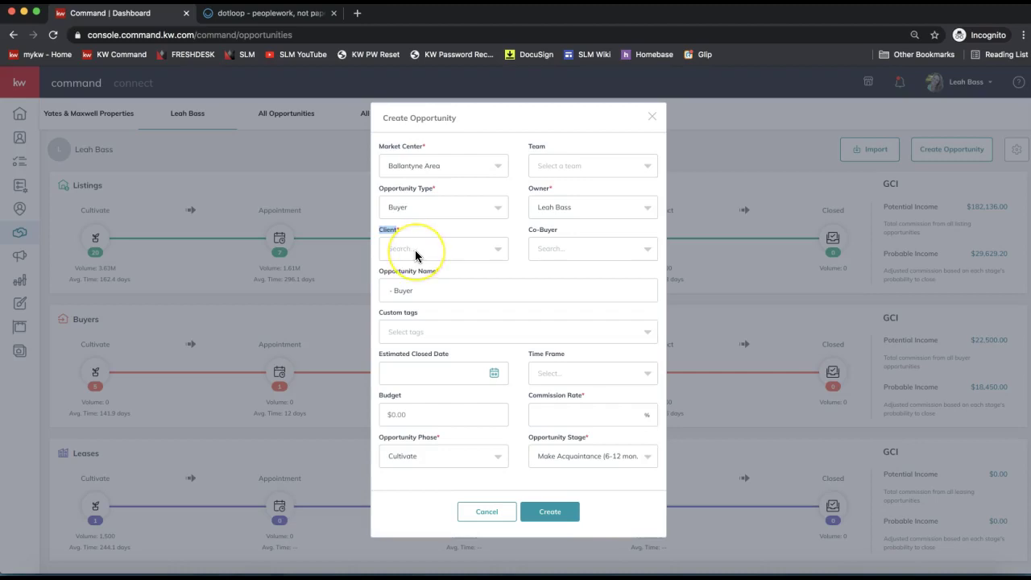
pyautogui.click(416, 256)
pyautogui.write('pheob')
pyautogui.click(435, 274)
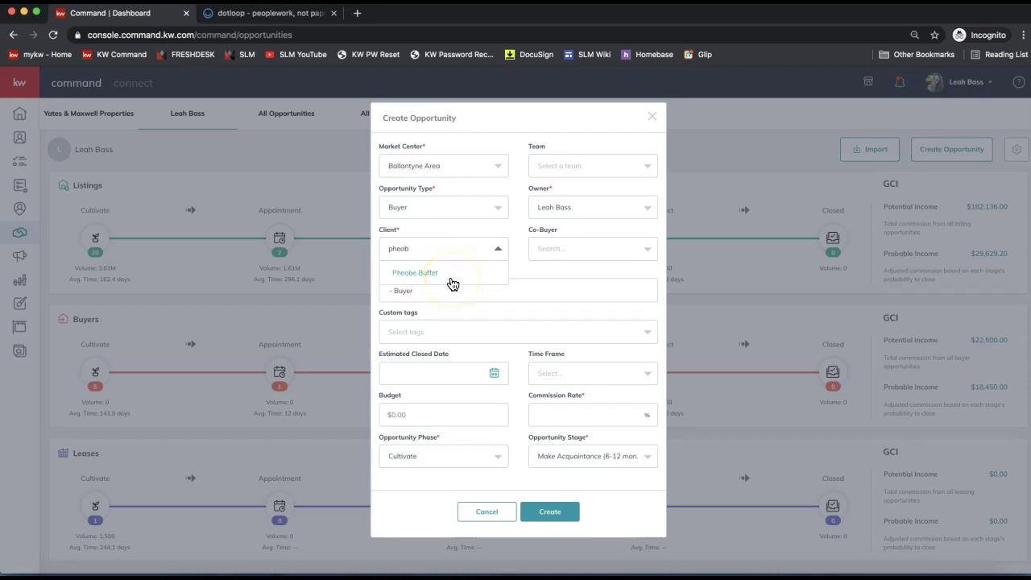
pyautogui.click(427, 276)
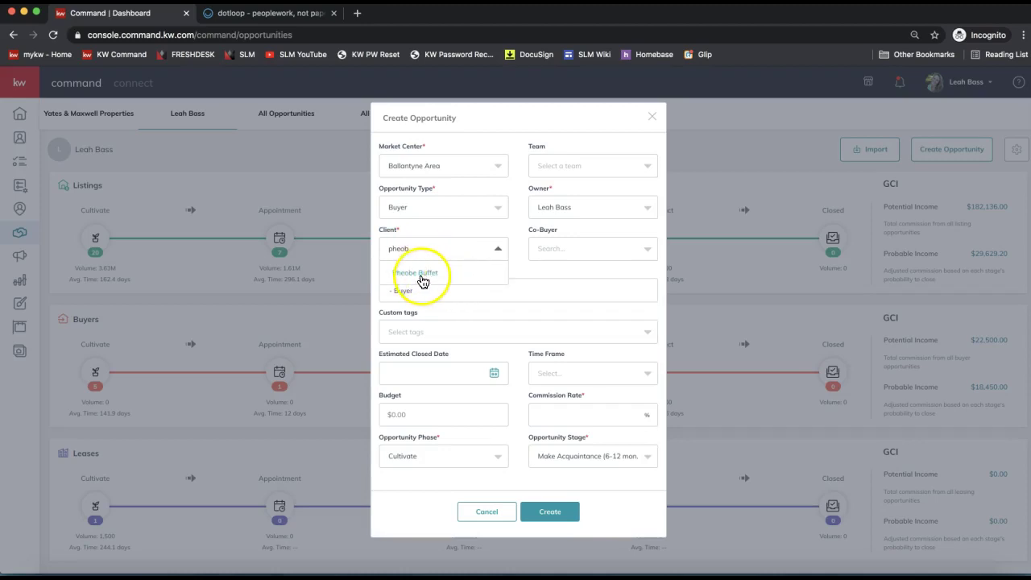
pyautogui.click(420, 278)
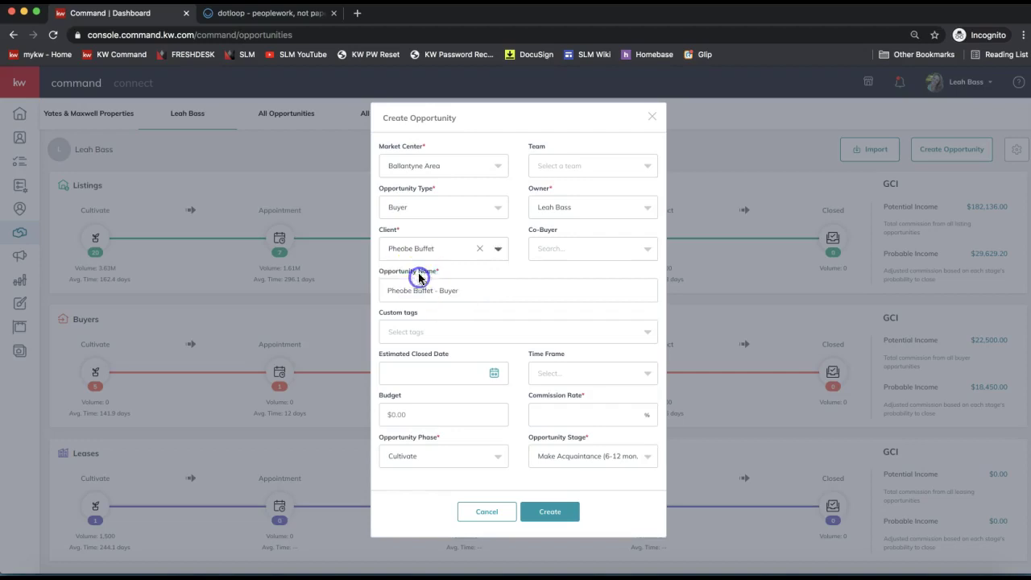
# - Enter a Commission Rate of 3 on the Buyer opportunity form
pyautogui.click(422, 256)
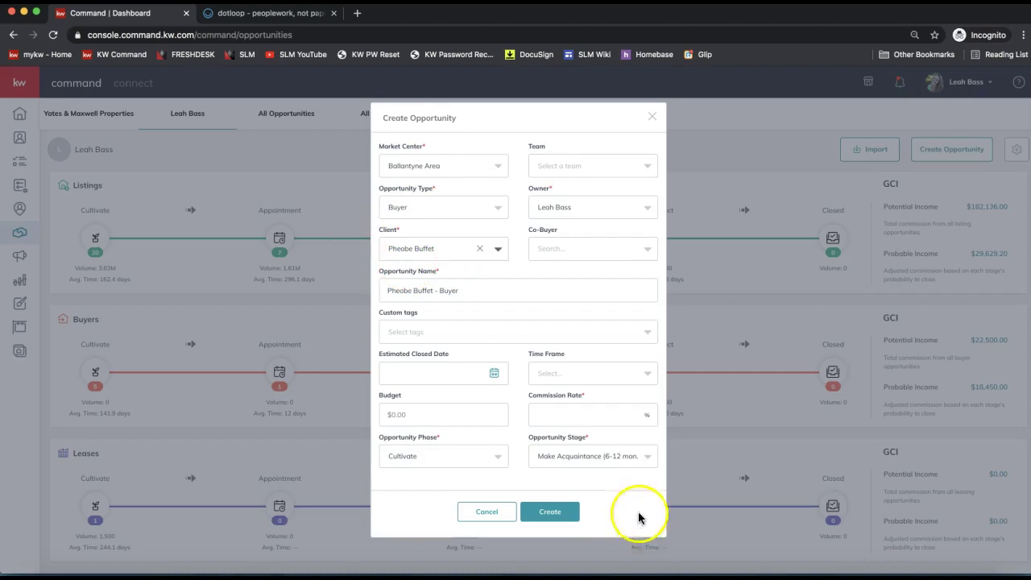
pyautogui.click(556, 414)
pyautogui.write('3')
pyautogui.moveTo(564, 396); pyautogui.dragTo(535, 391)
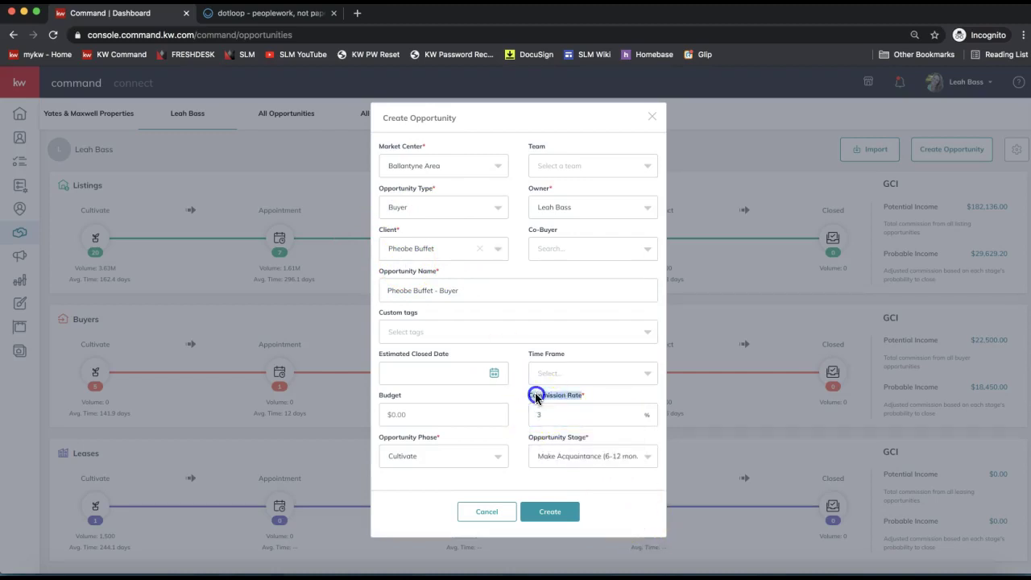
pyautogui.click(573, 417)
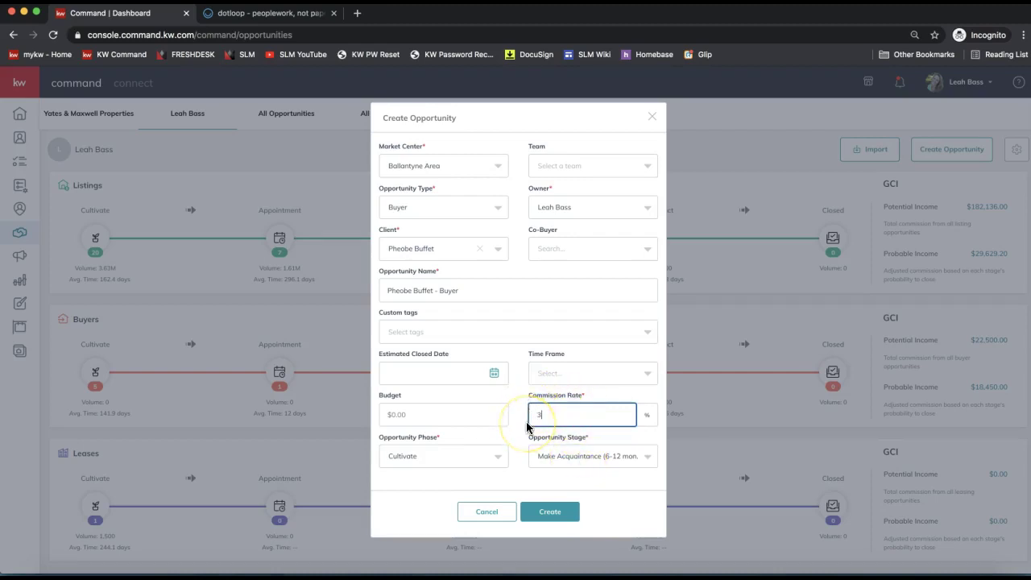
pyautogui.click(558, 514)
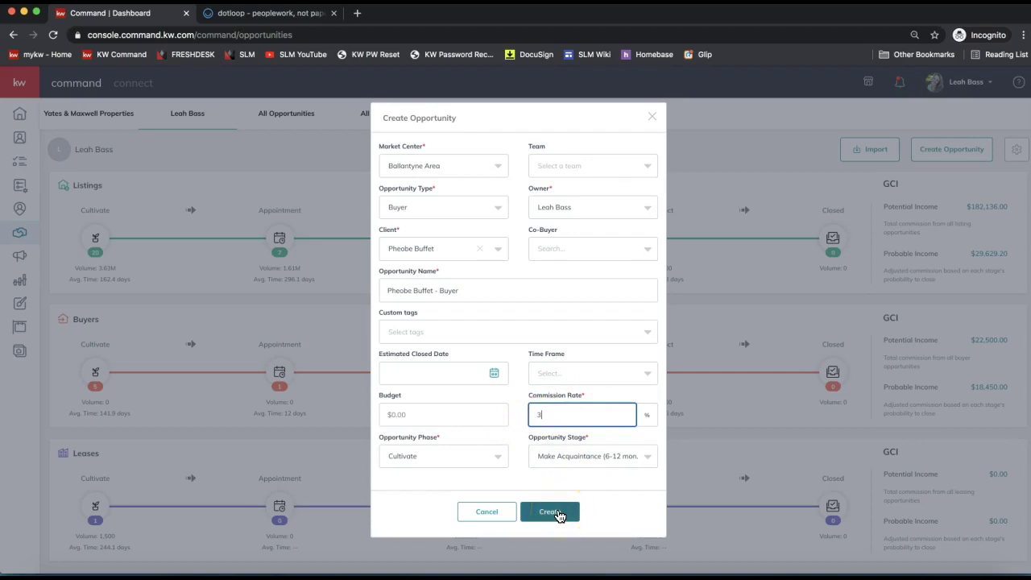
pyautogui.click(556, 515)
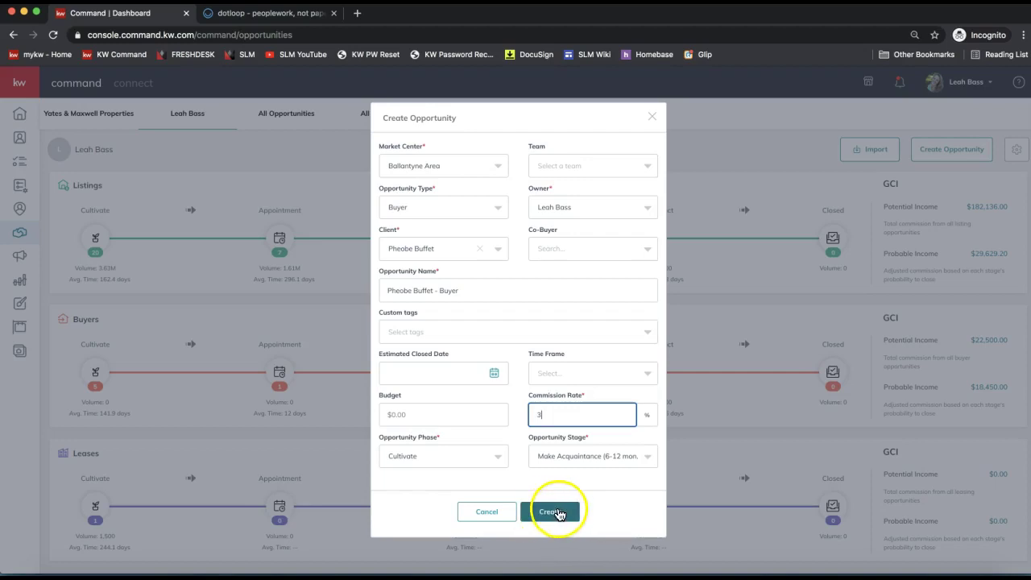
pyautogui.click(553, 516)
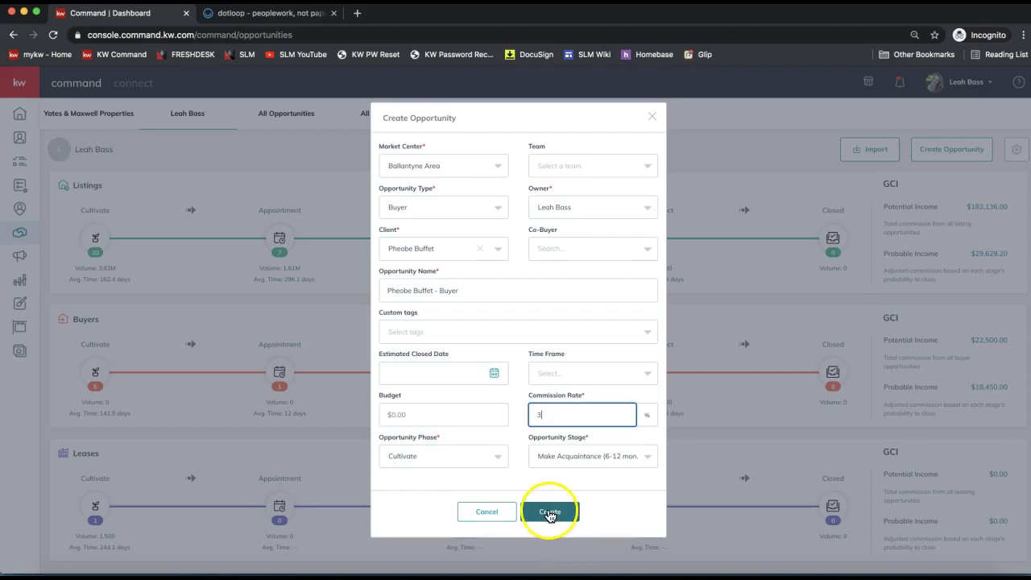
# - Create the Buyer opportunity and go to its Documents page
pyautogui.click(550, 514)
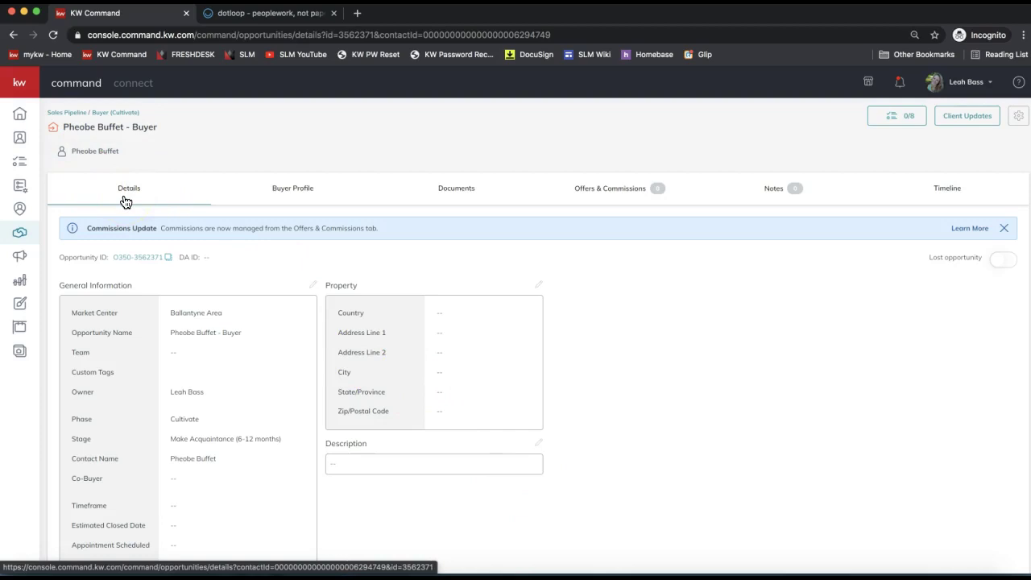
pyautogui.click(463, 199)
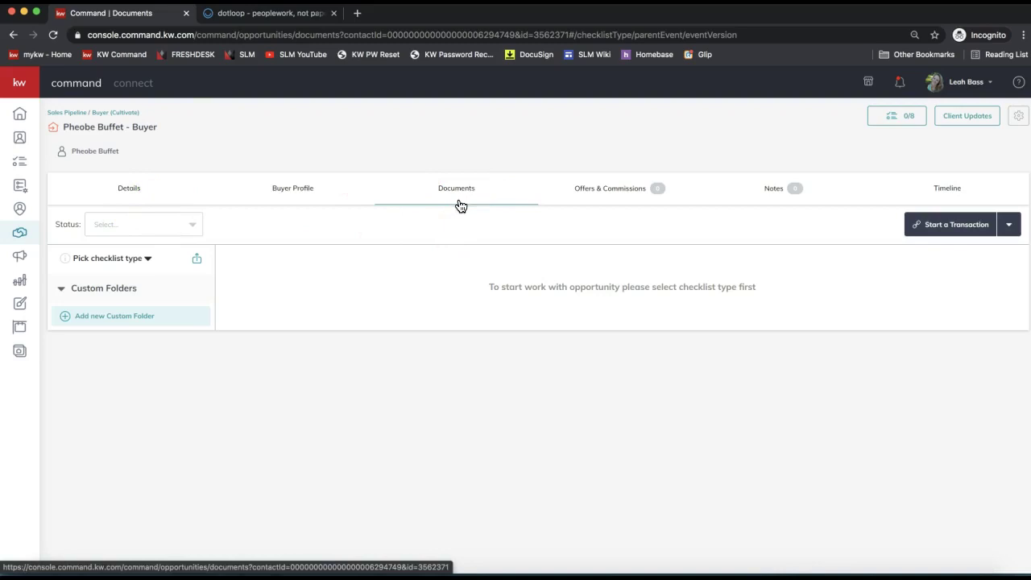
# - Choose NC - Sale File as the opportunity's checklist type
pyautogui.click(458, 201)
pyautogui.click(97, 264)
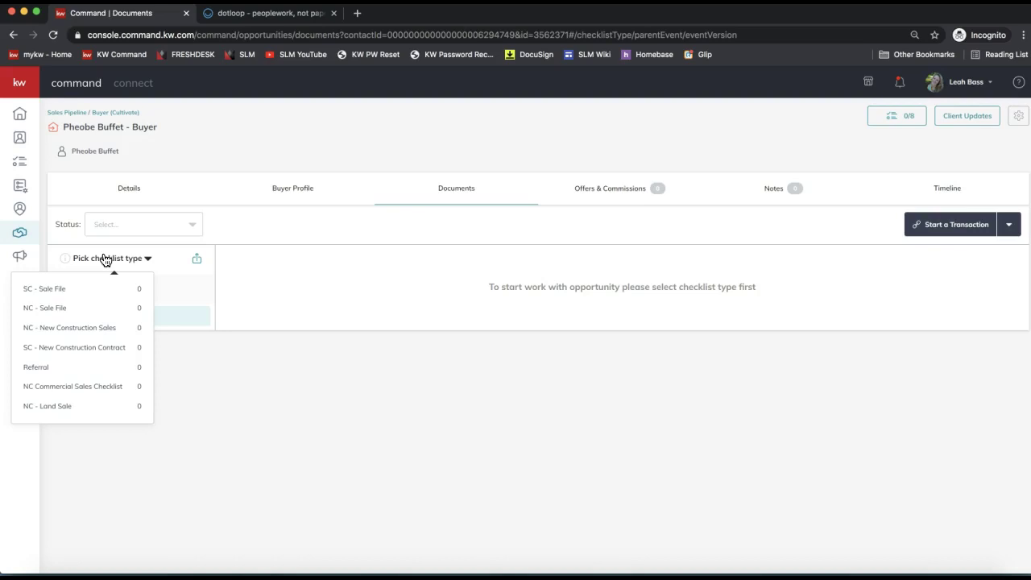
pyautogui.click(108, 287)
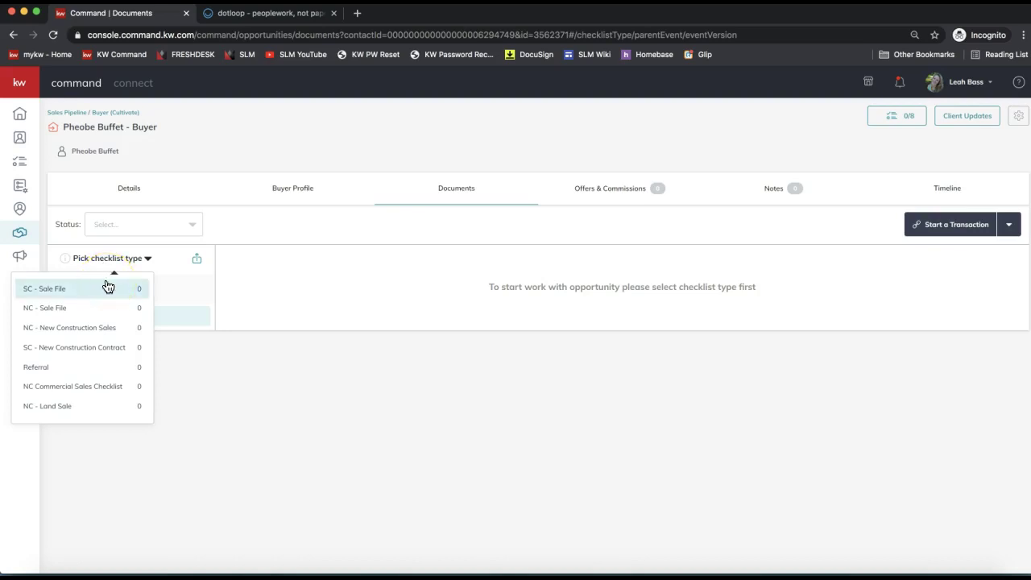
pyautogui.click(106, 263)
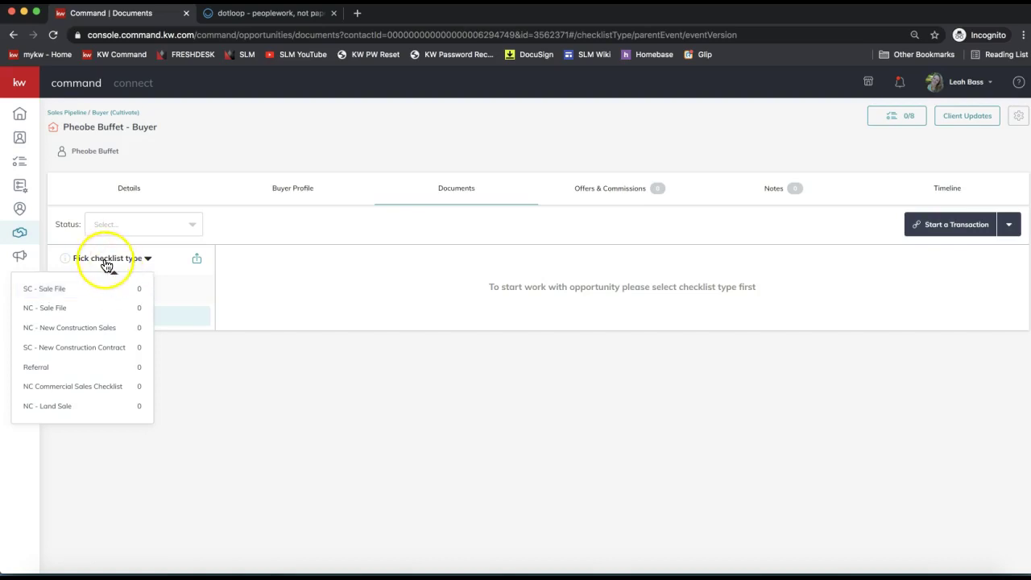
pyautogui.click(98, 263)
pyautogui.click(81, 409)
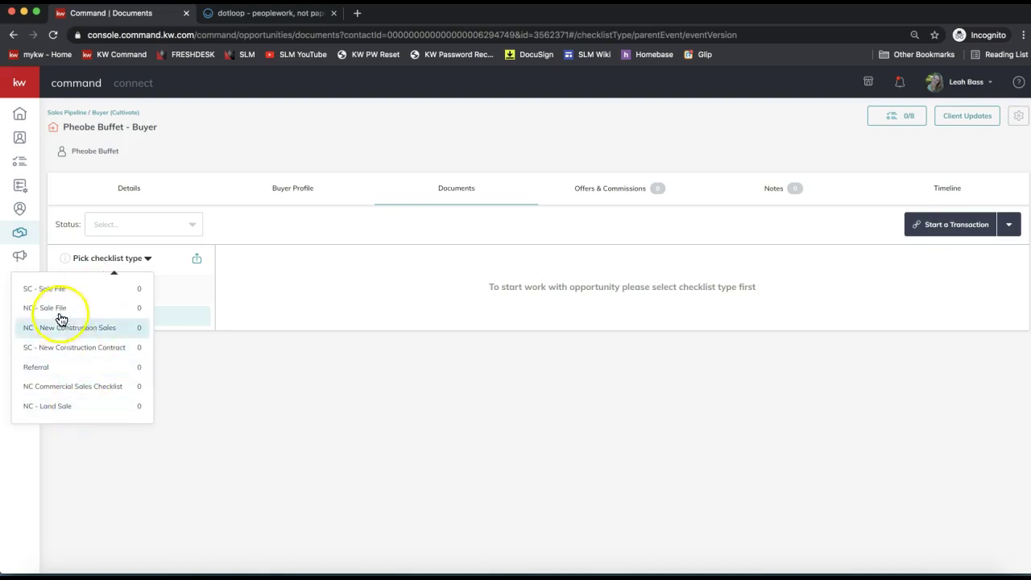
pyautogui.click(53, 306)
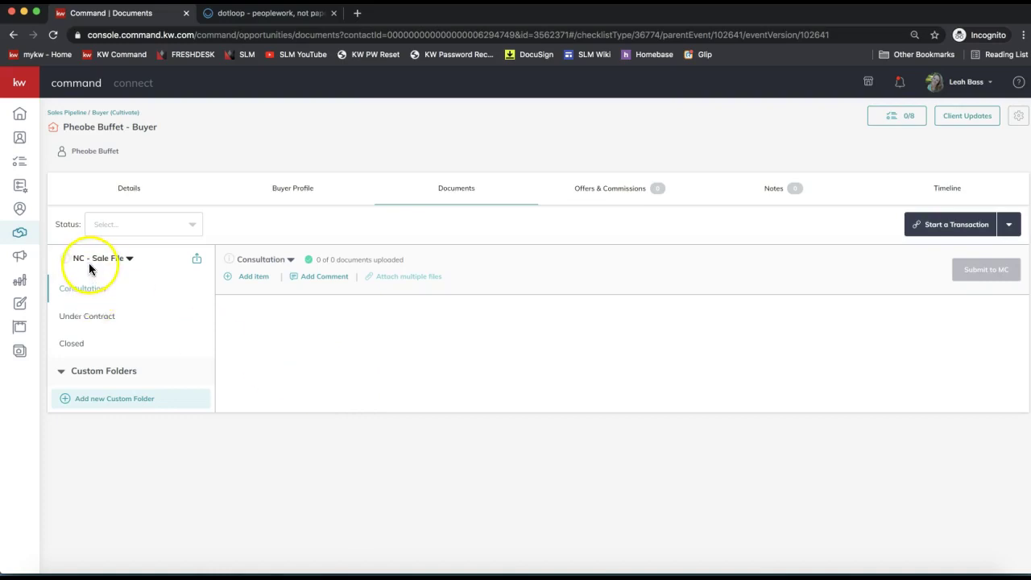
pyautogui.click(85, 314)
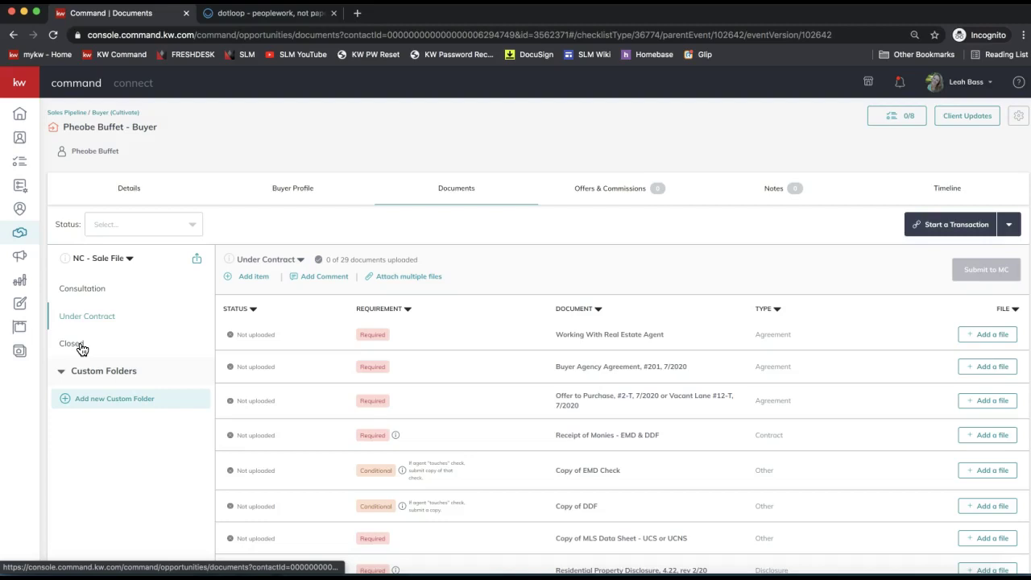
# - Check the Closed folder, then scroll through the Under Contract folder's 29 documents
pyautogui.click(80, 347)
pyautogui.click(87, 316)
pyautogui.scroll(-3, 677, 396)
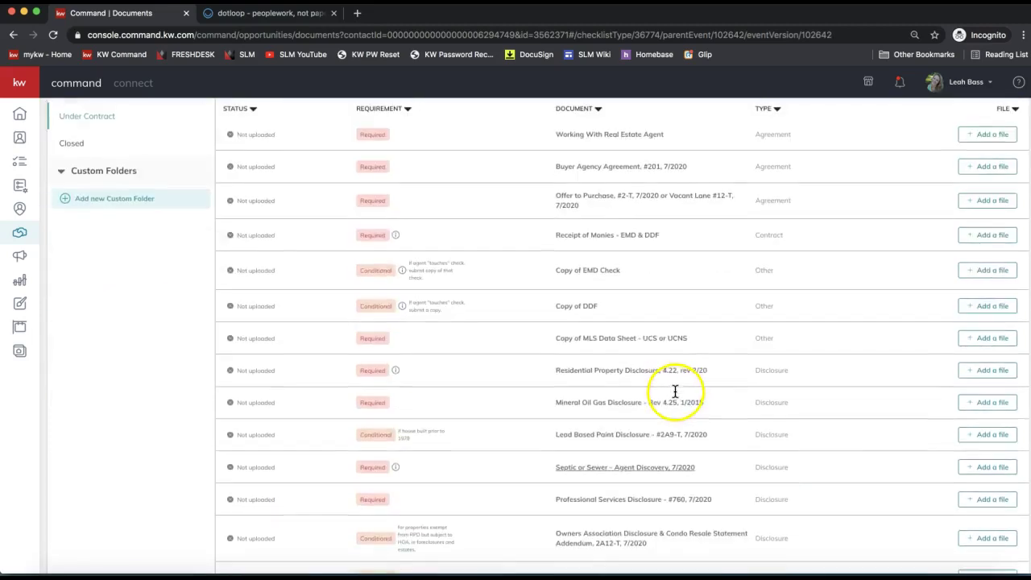
pyautogui.scroll(2, 665, 226)
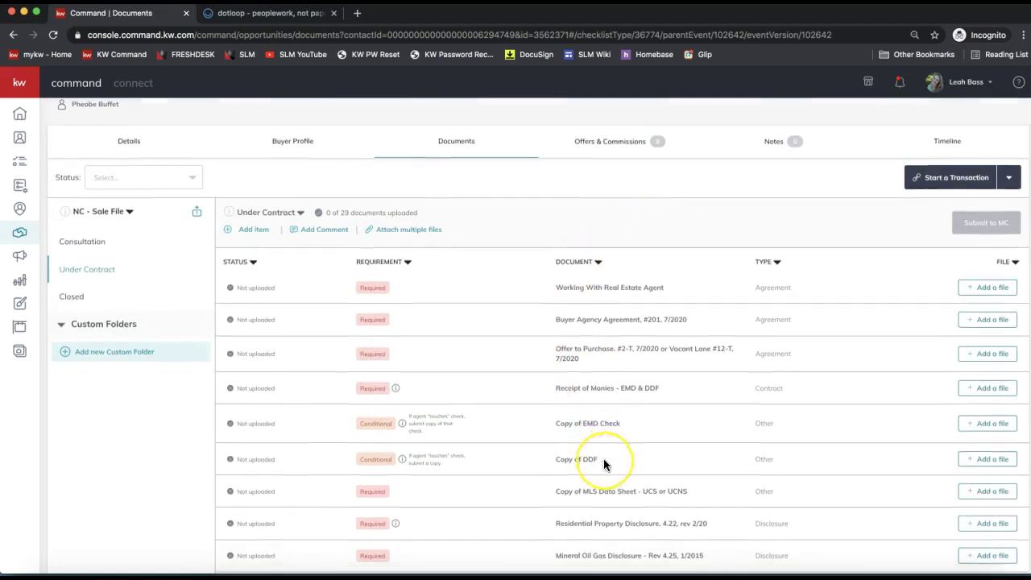
pyautogui.scroll(-3, 605, 464)
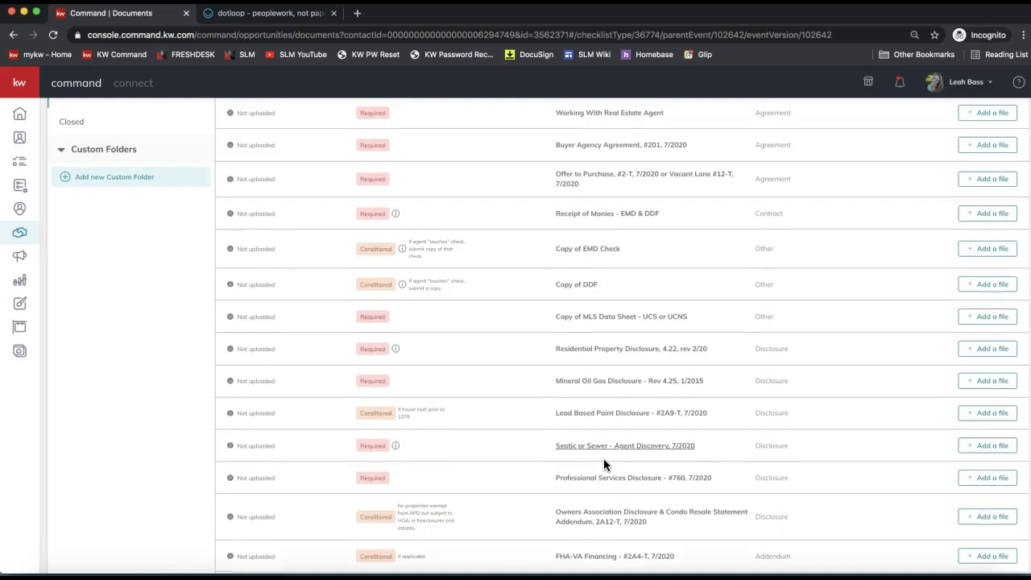
pyautogui.scroll(4, 606, 464)
pyautogui.click(573, 409)
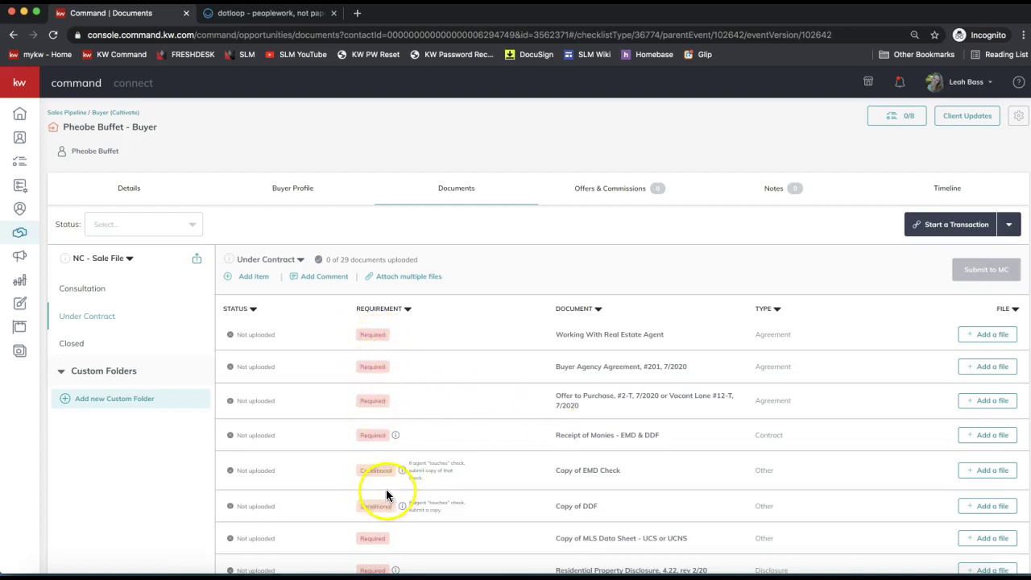
pyautogui.scroll(-1, 648, 427)
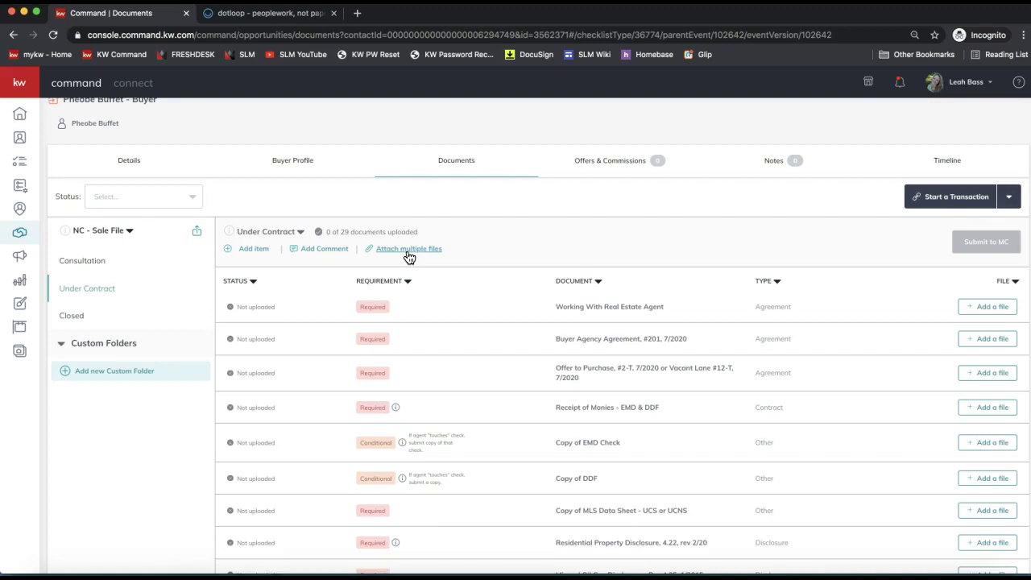
pyautogui.click(953, 208)
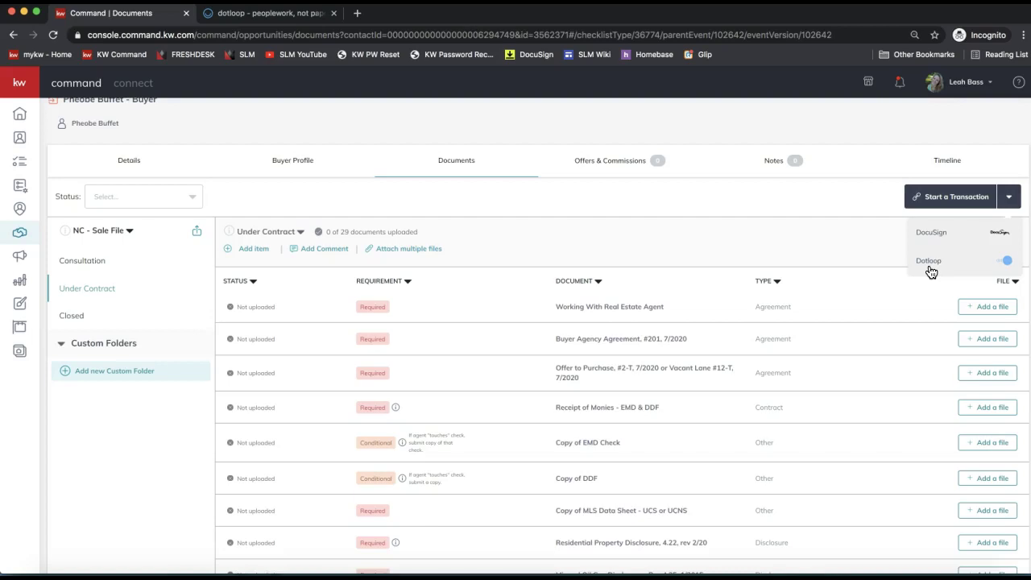
pyautogui.click(935, 269)
pyautogui.click(851, 255)
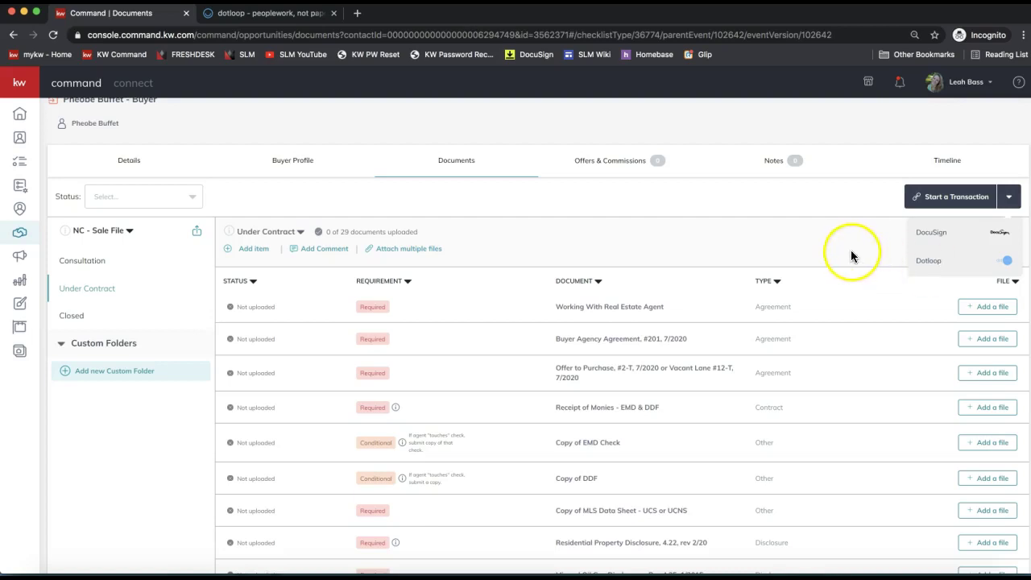
pyautogui.click(927, 266)
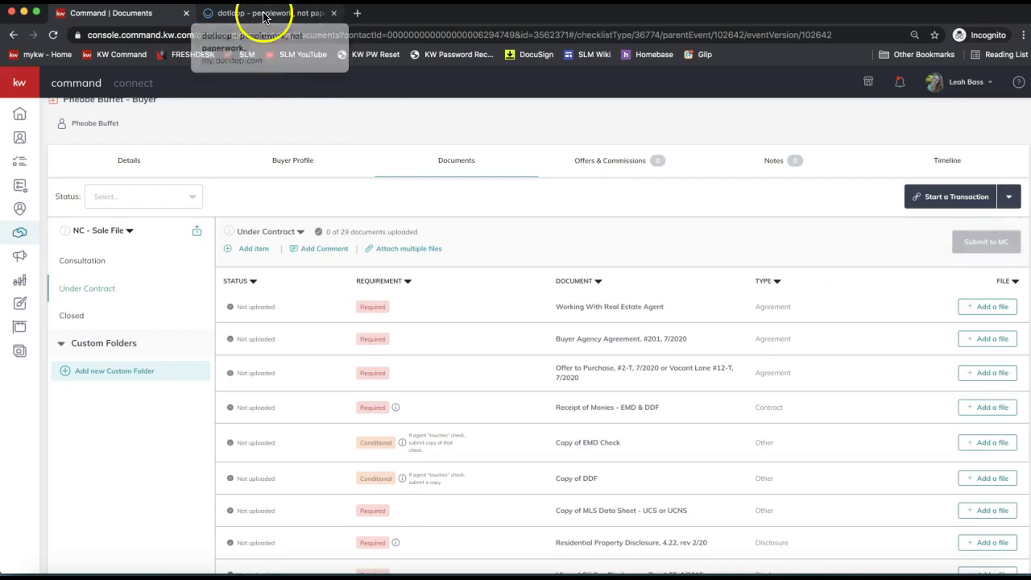
# - In Dotloop, back out of a new loop and open the 123 March Listing loop
pyautogui.click(262, 15)
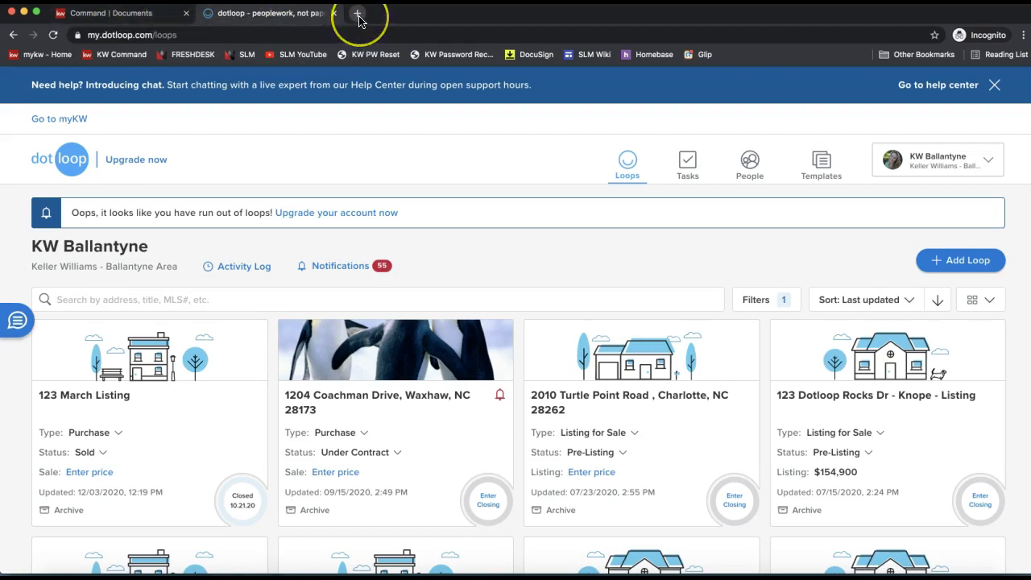
pyautogui.click(200, 34)
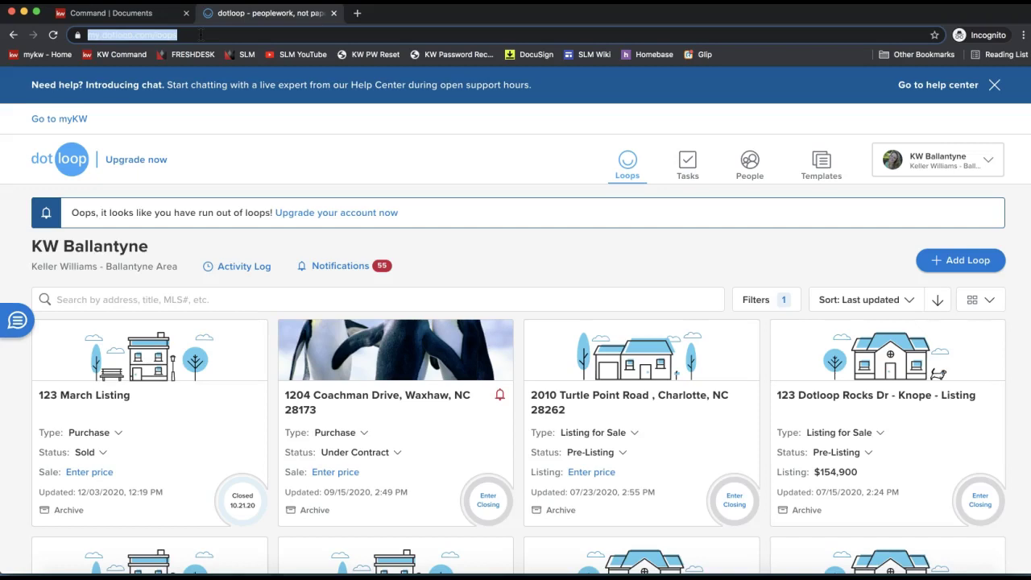
pyautogui.click(809, 259)
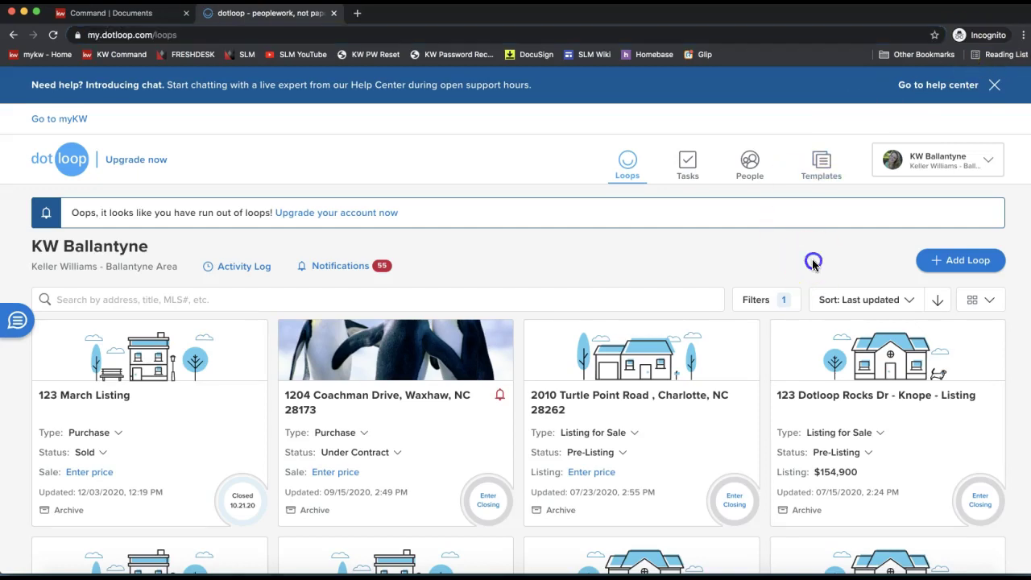
pyautogui.click(962, 266)
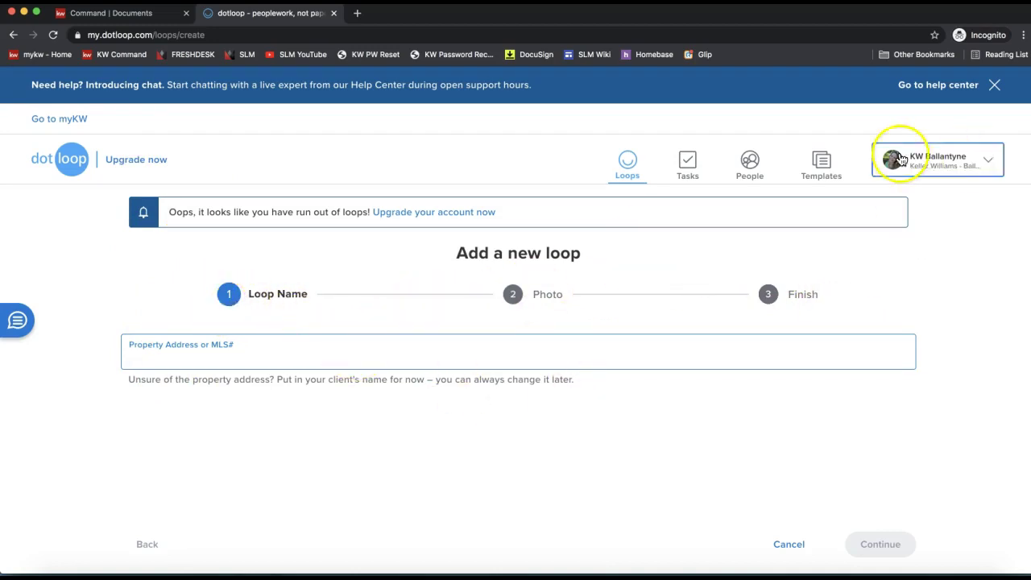
pyautogui.click(637, 165)
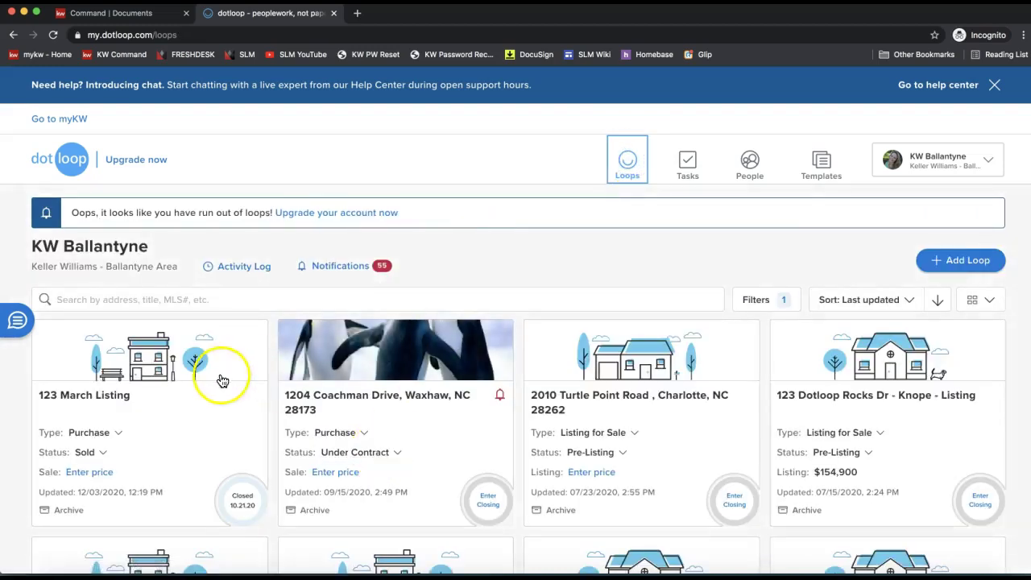
pyautogui.click(204, 372)
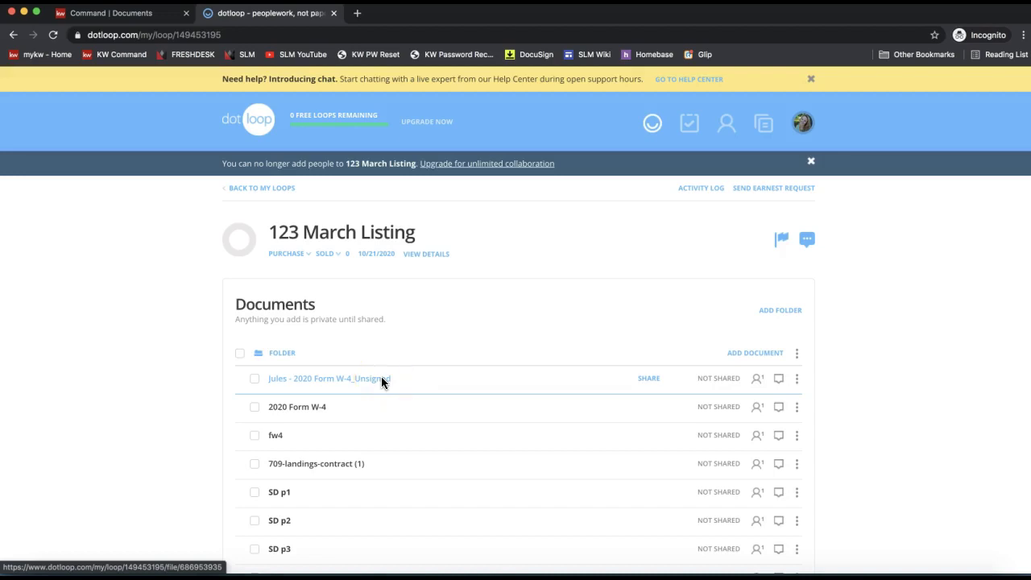
# - Show the Templates, Browse and Email tiles for adding a document to 123 March Listing
pyautogui.scroll(-1, 381, 376)
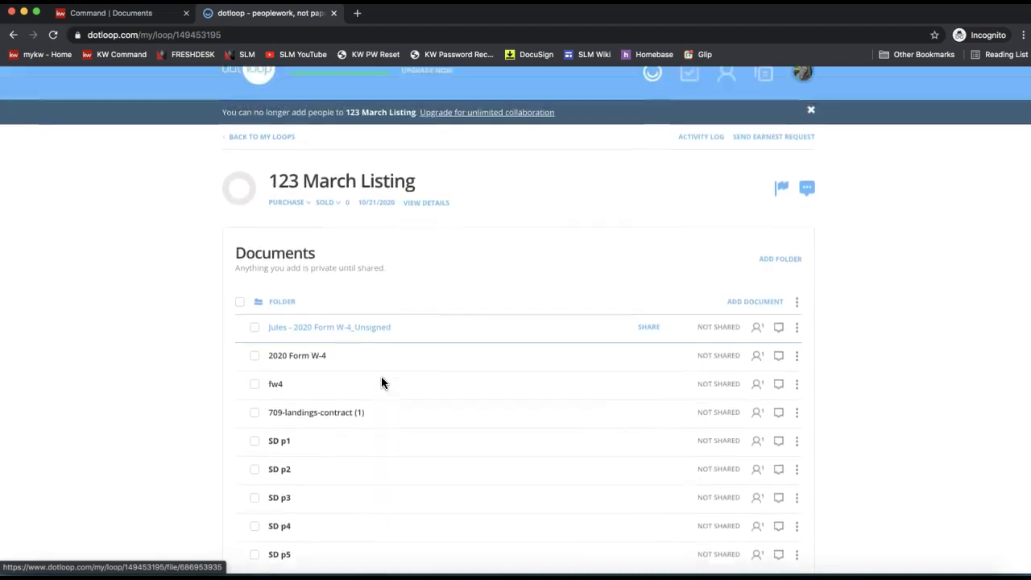
pyautogui.scroll(1, 381, 383)
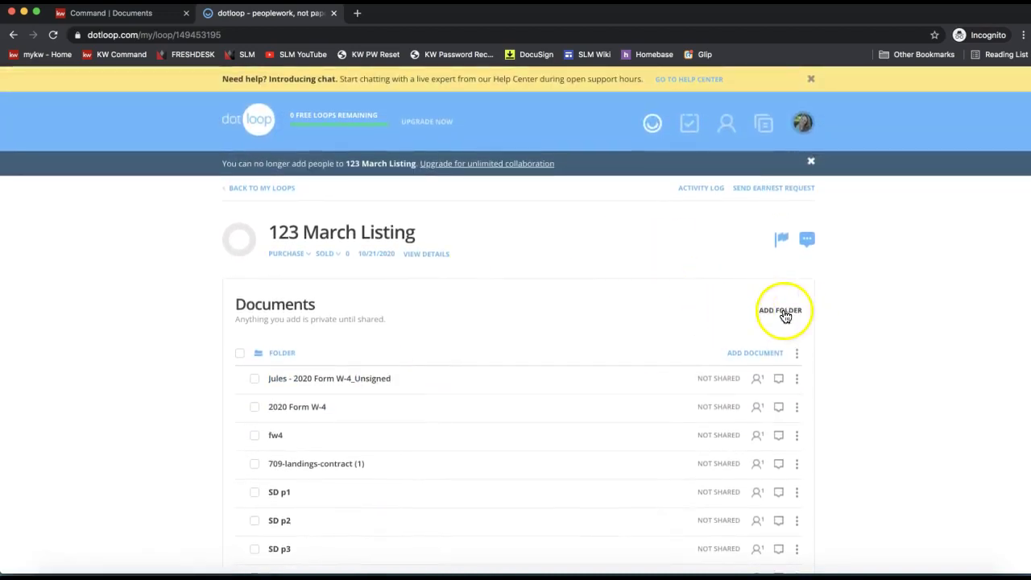
pyautogui.click(761, 355)
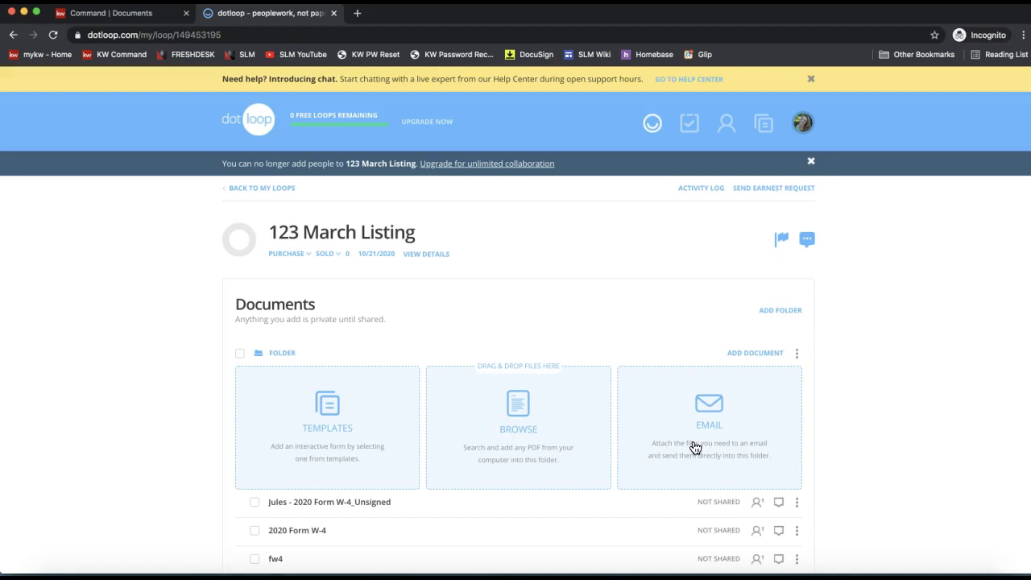
pyautogui.scroll(-3, 695, 448)
pyautogui.moveTo(500, 389); pyautogui.dragTo(840, 318)
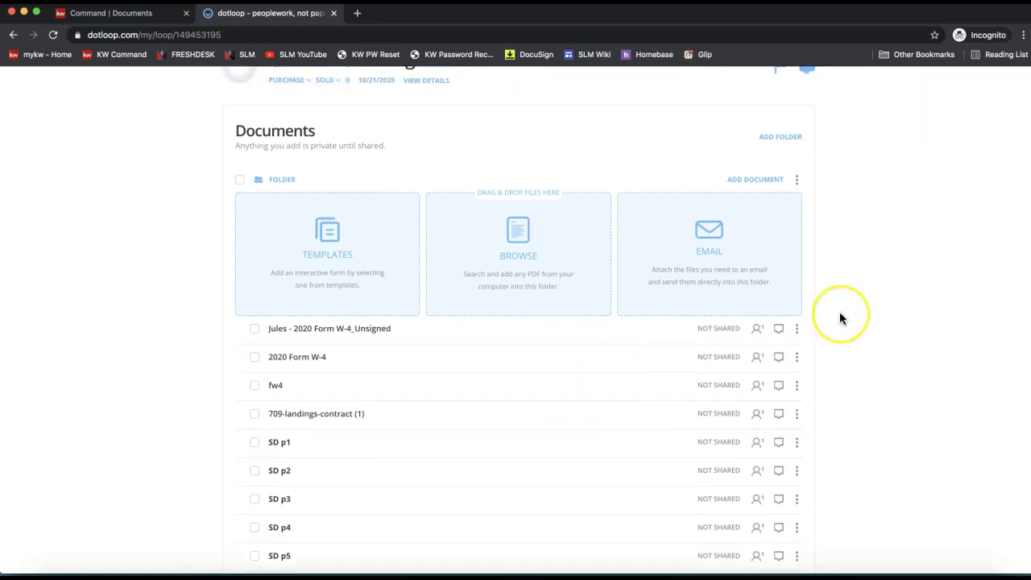
pyautogui.scroll(2, 841, 318)
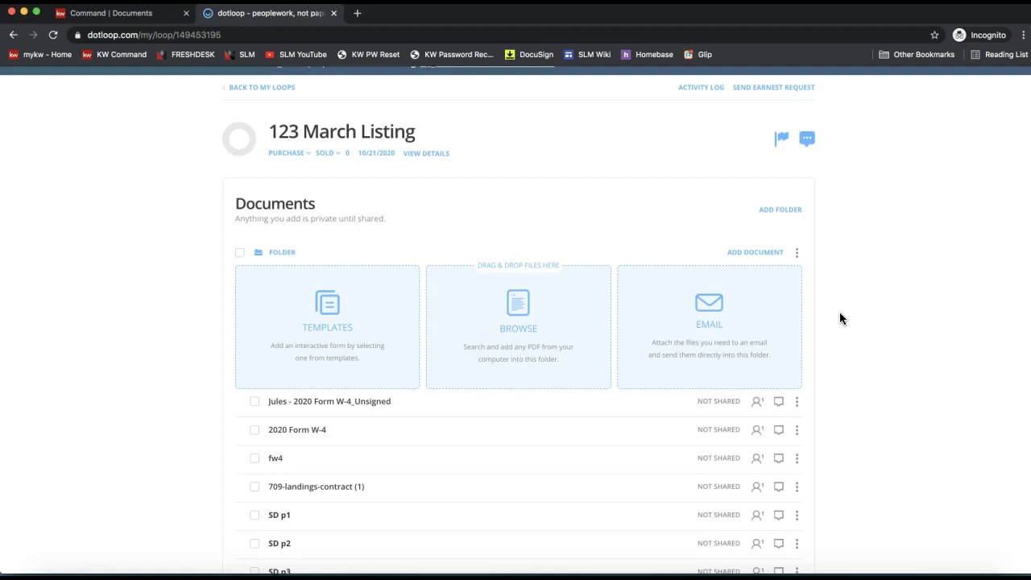
pyautogui.scroll(-4, 385, 367)
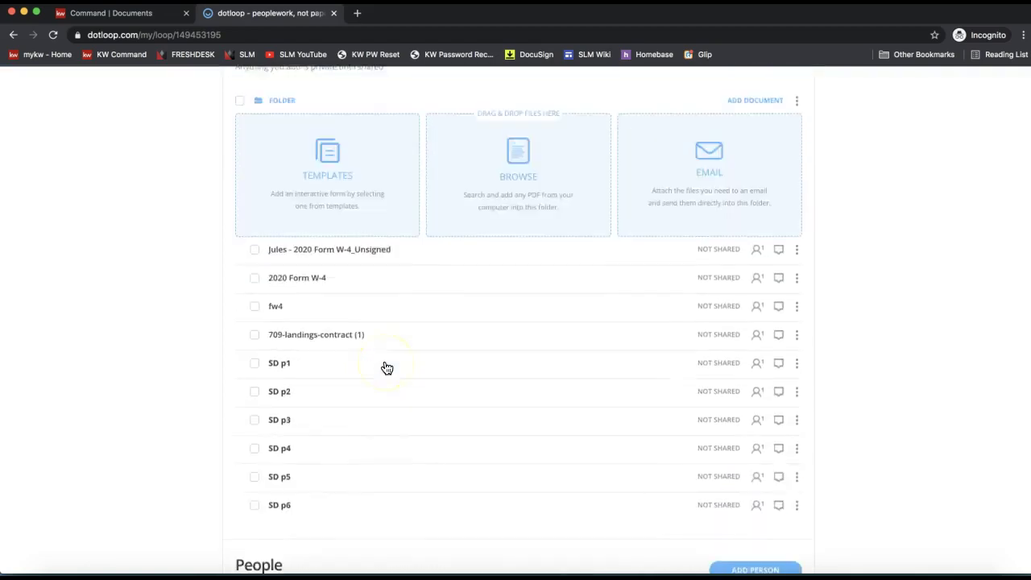
pyautogui.scroll(3, 387, 367)
pyautogui.click(379, 318)
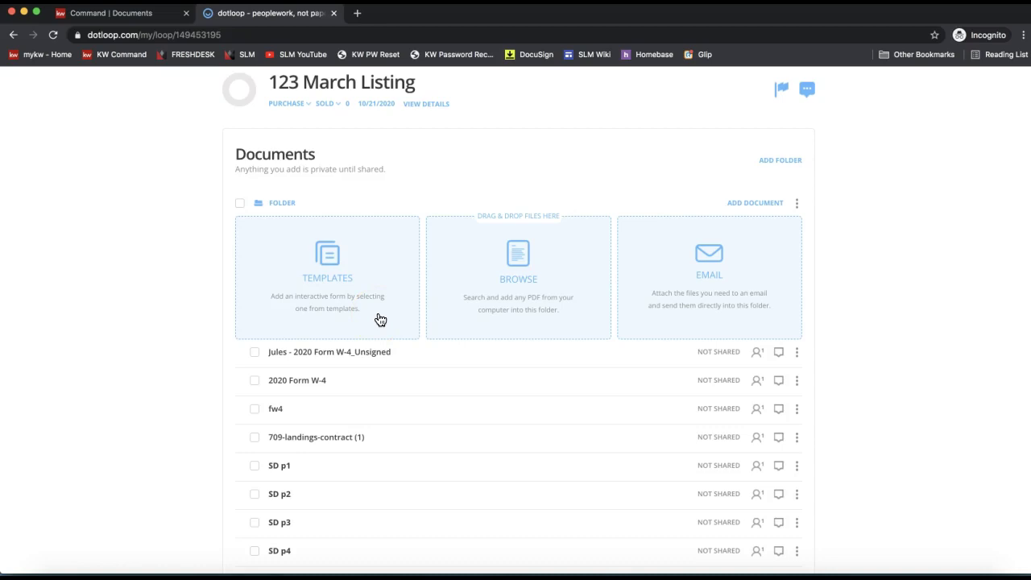
pyautogui.click(387, 219)
pyautogui.scroll(-2, 941, 346)
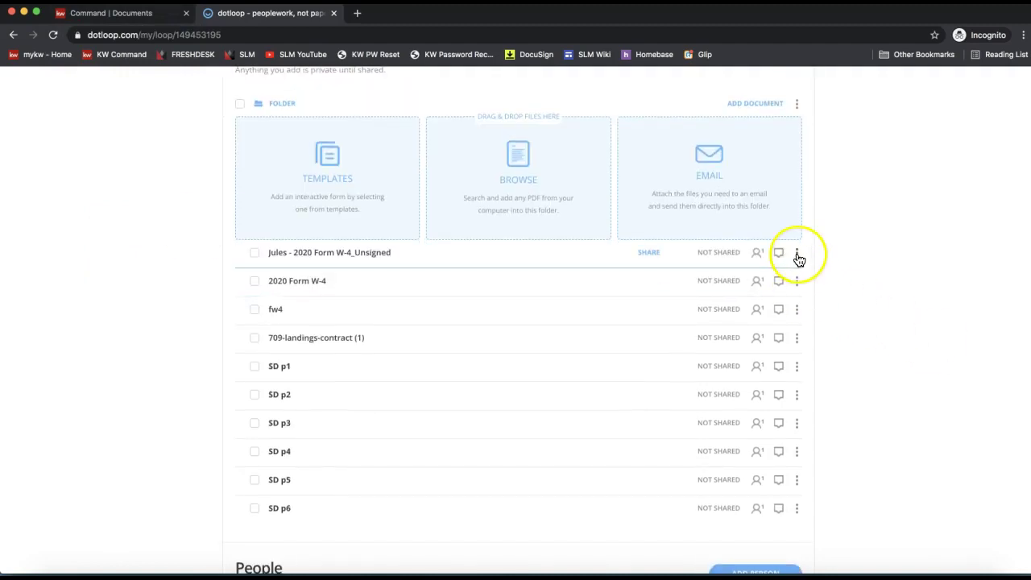
pyautogui.scroll(-4, 647, 339)
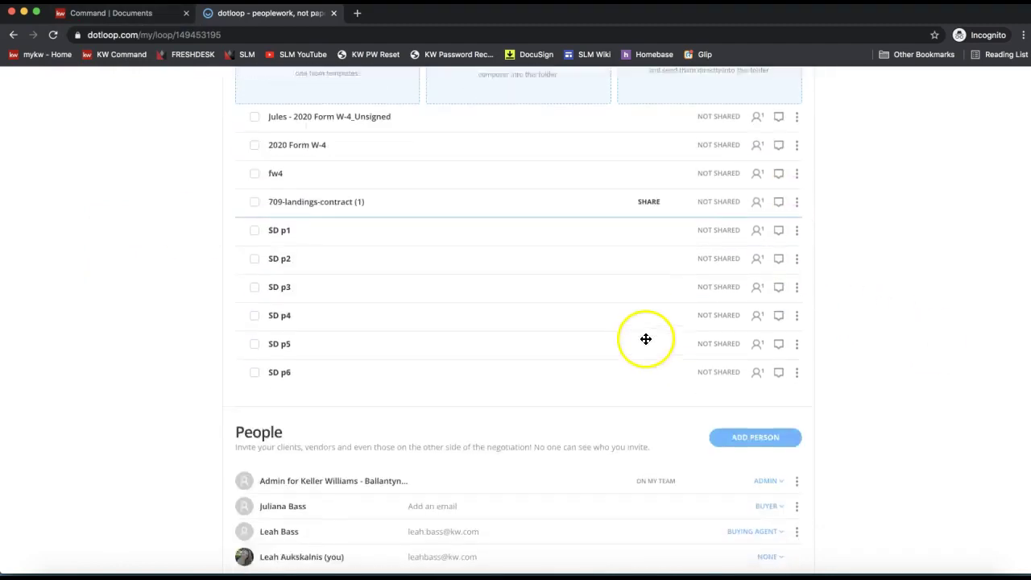
# - Select SD p1 and download it as a PDF
pyautogui.click(255, 223)
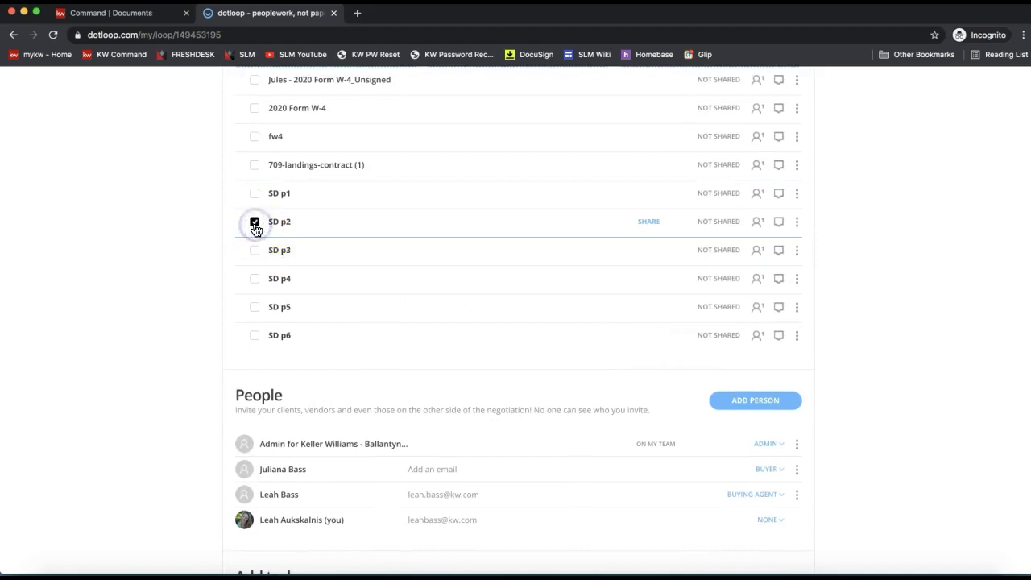
pyautogui.scroll(5, 256, 231)
pyautogui.click(258, 491)
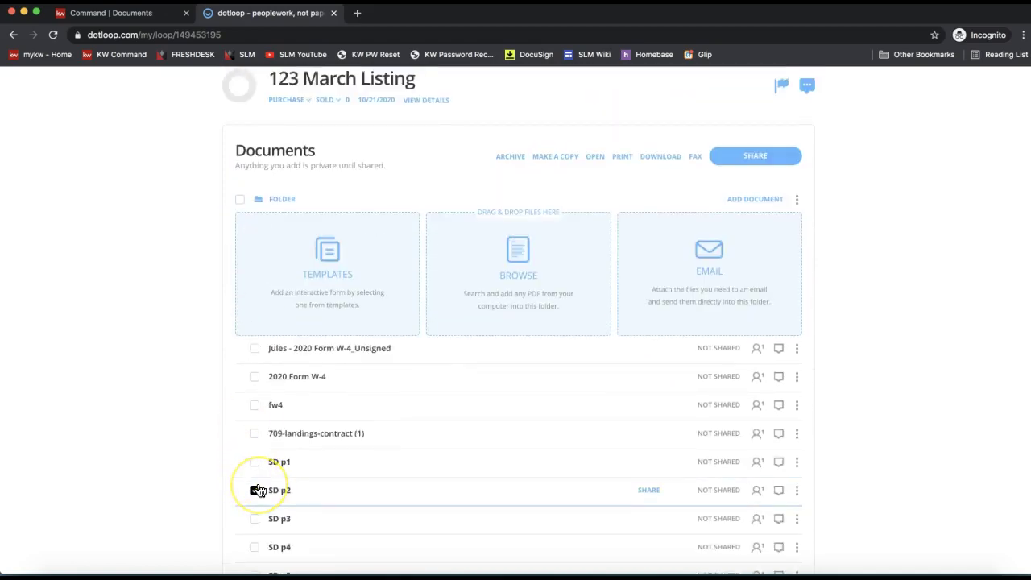
pyautogui.click(255, 491)
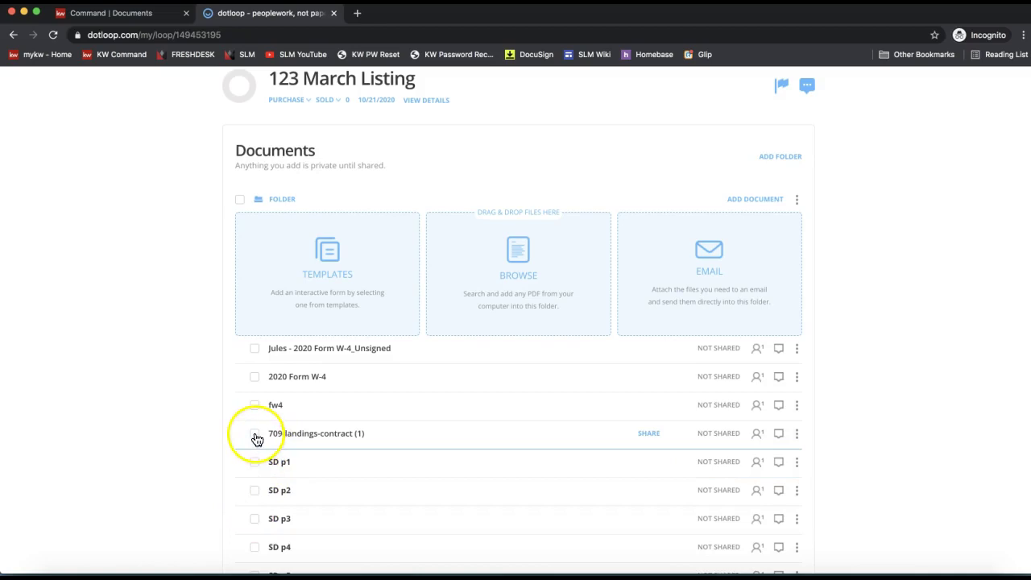
pyautogui.click(255, 462)
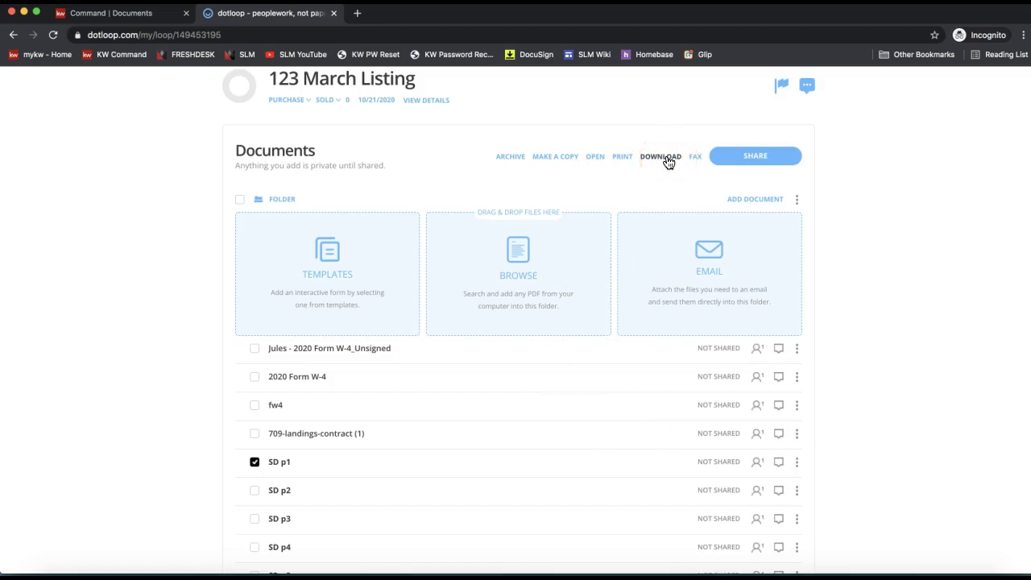
pyautogui.click(758, 201)
pyautogui.click(667, 160)
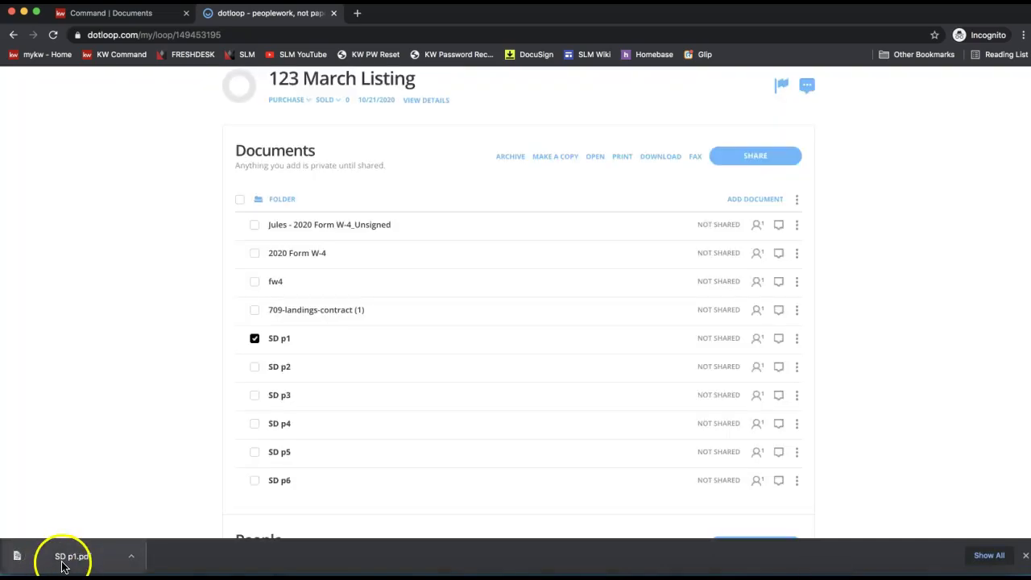
# - Select SD p2 and download it as a PDF
pyautogui.click(254, 338)
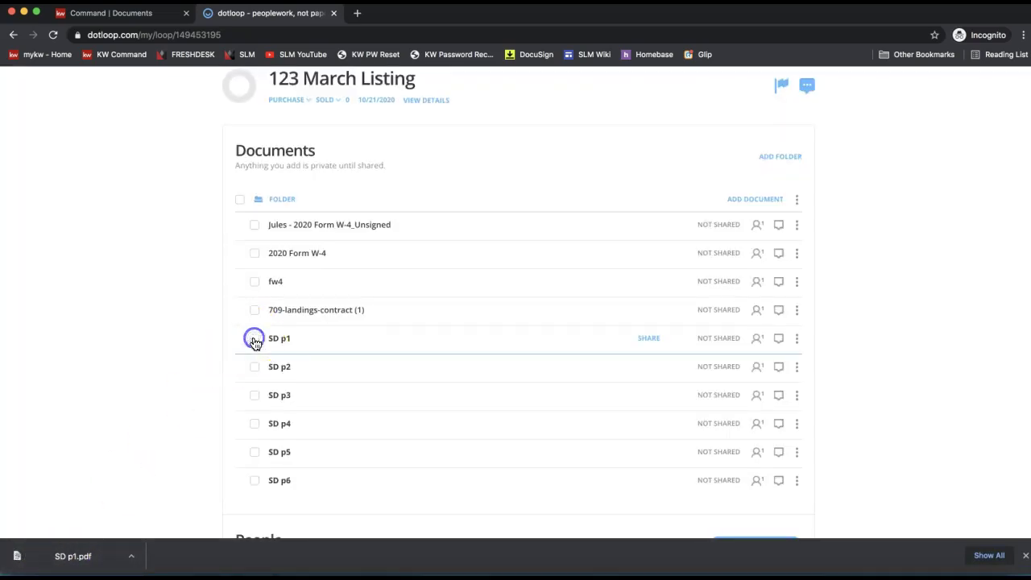
pyautogui.click(254, 367)
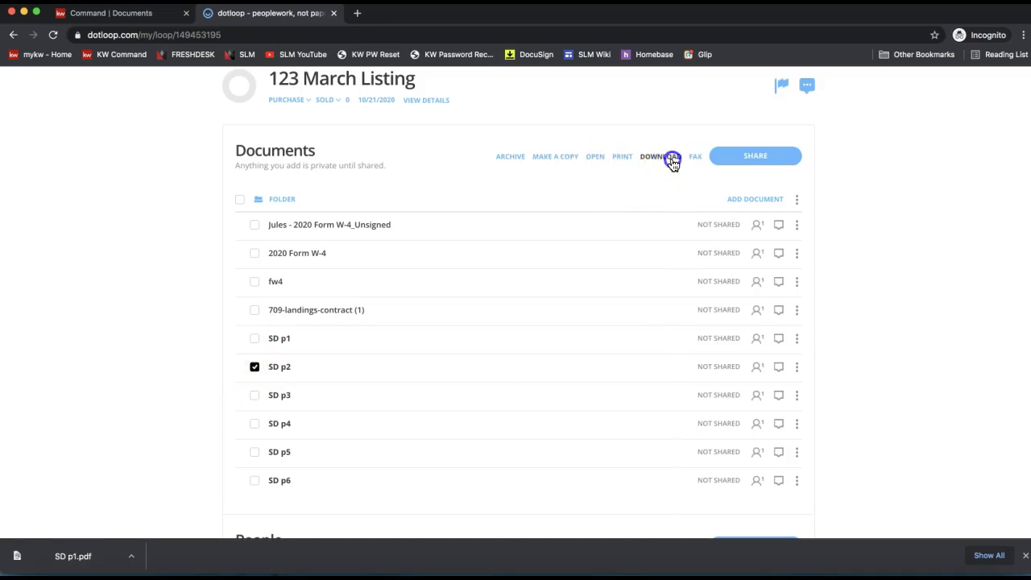
pyautogui.click(669, 157)
pyautogui.click(610, 353)
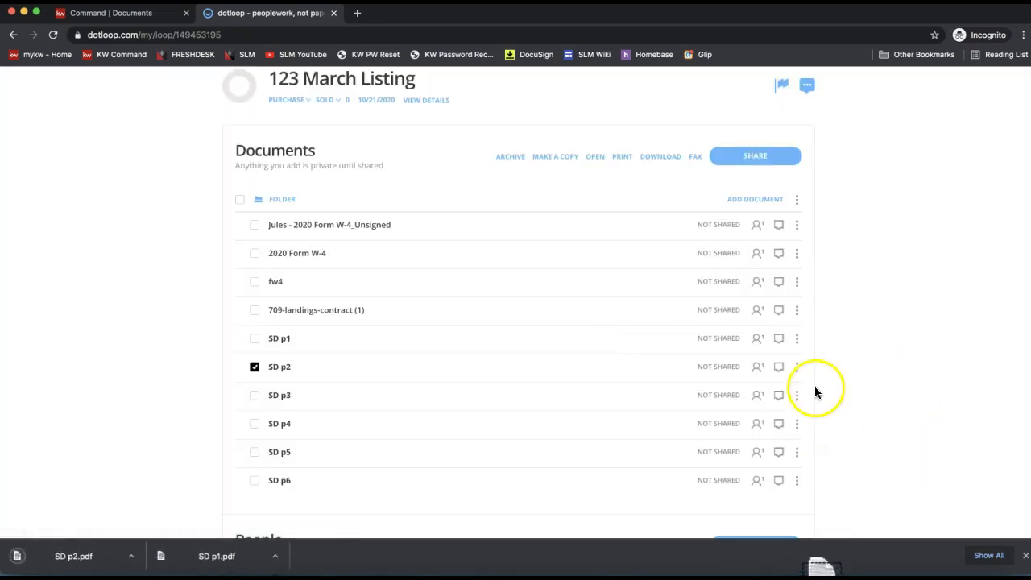
pyautogui.click(255, 368)
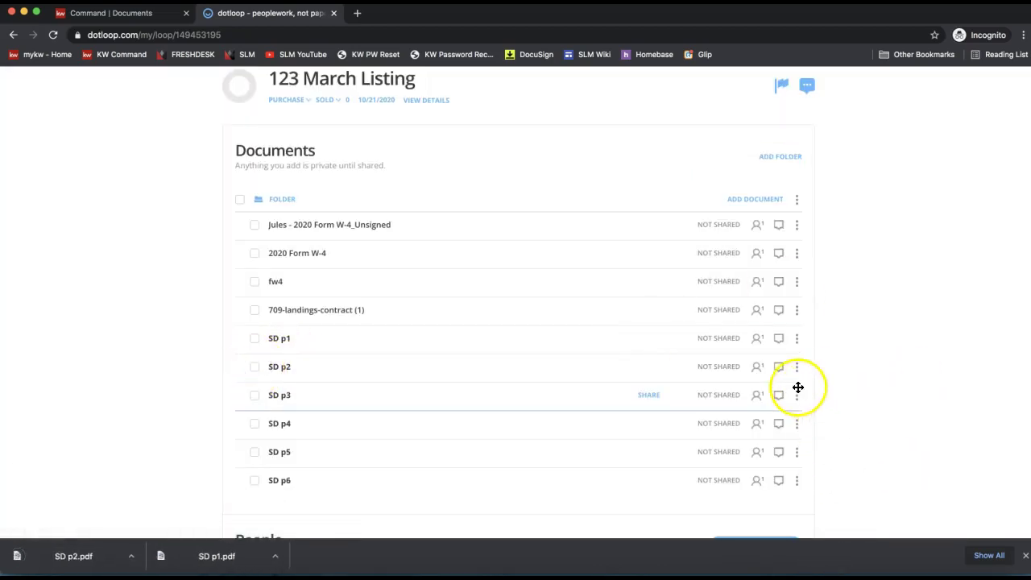
# - Download SD p3 and SD p5 as PDFs from each row's actions menu
pyautogui.click(797, 395)
pyautogui.click(780, 475)
pyautogui.click(797, 395)
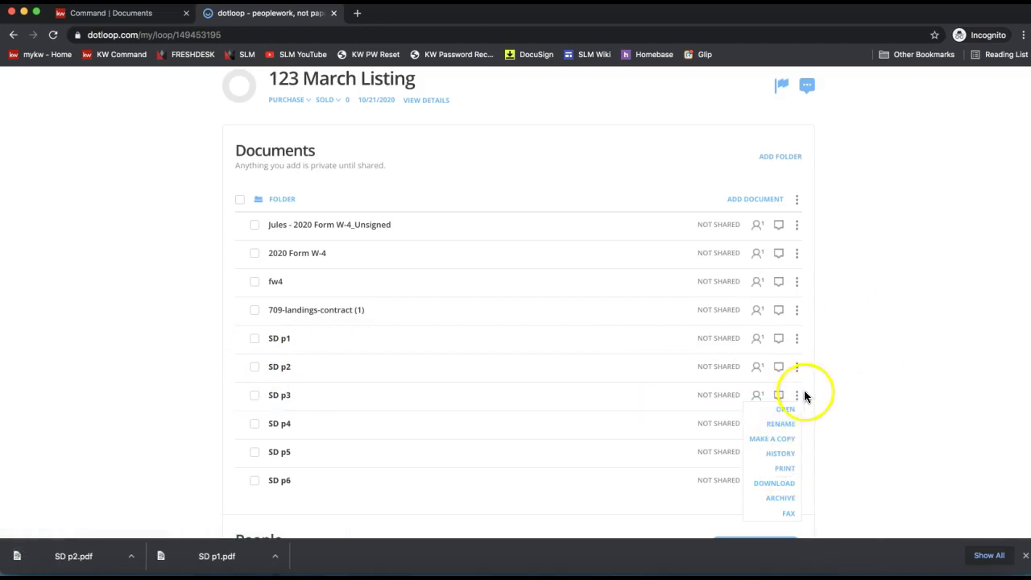
pyautogui.click(773, 484)
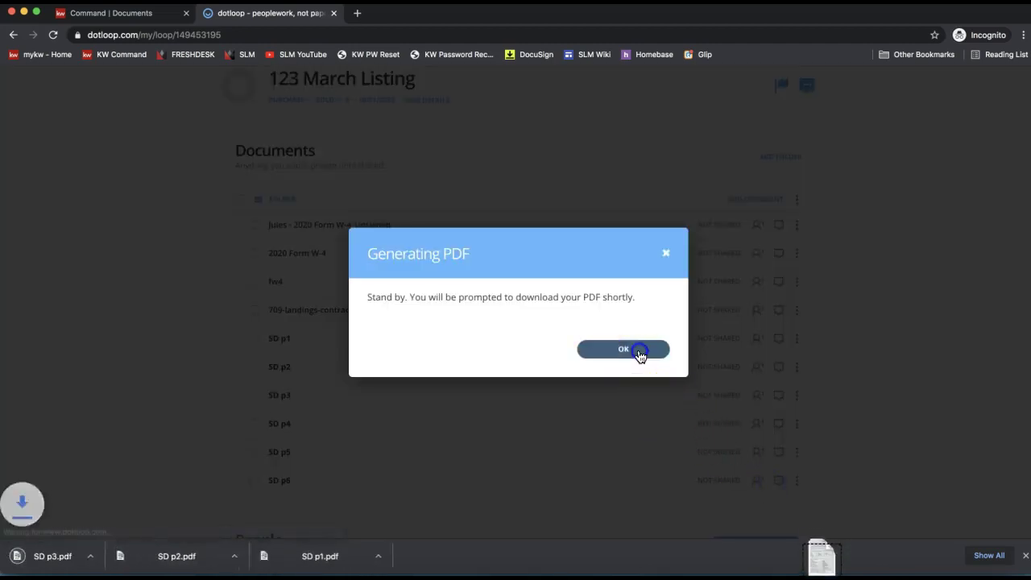
pyautogui.click(638, 352)
pyautogui.scroll(-2, 822, 410)
pyautogui.click(797, 401)
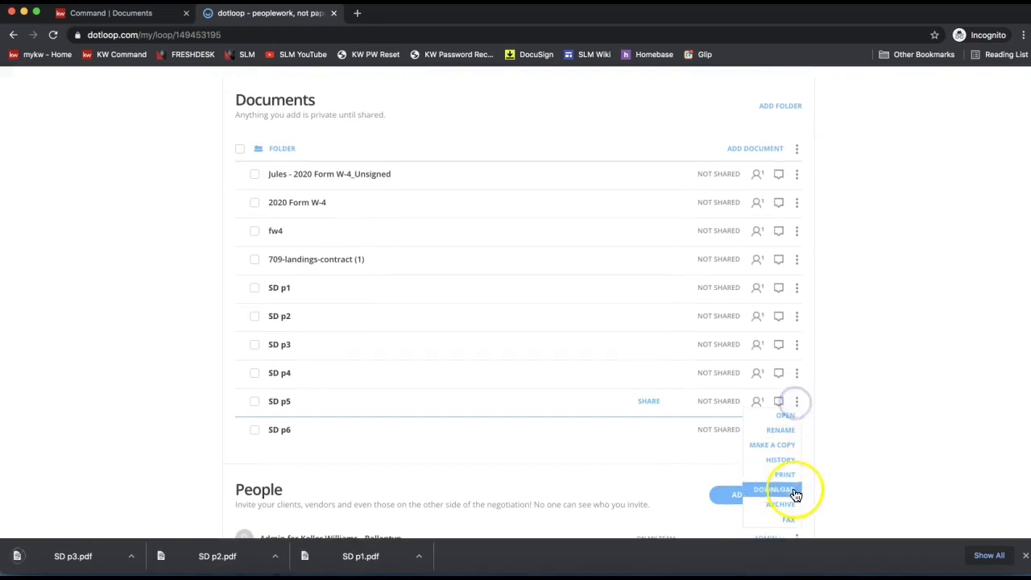
pyautogui.click(775, 488)
pyautogui.click(628, 352)
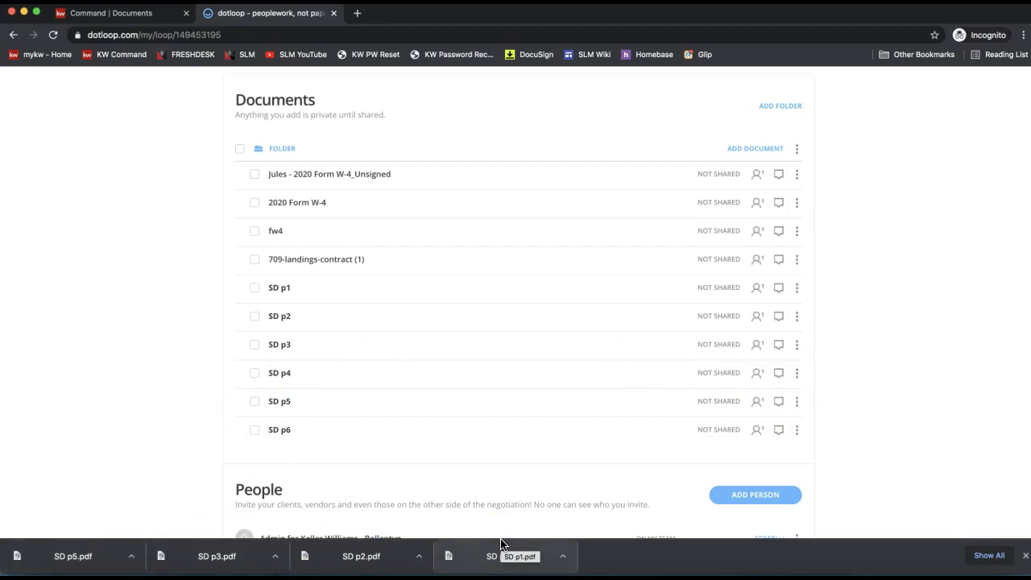
pyautogui.scroll(5, 495, 430)
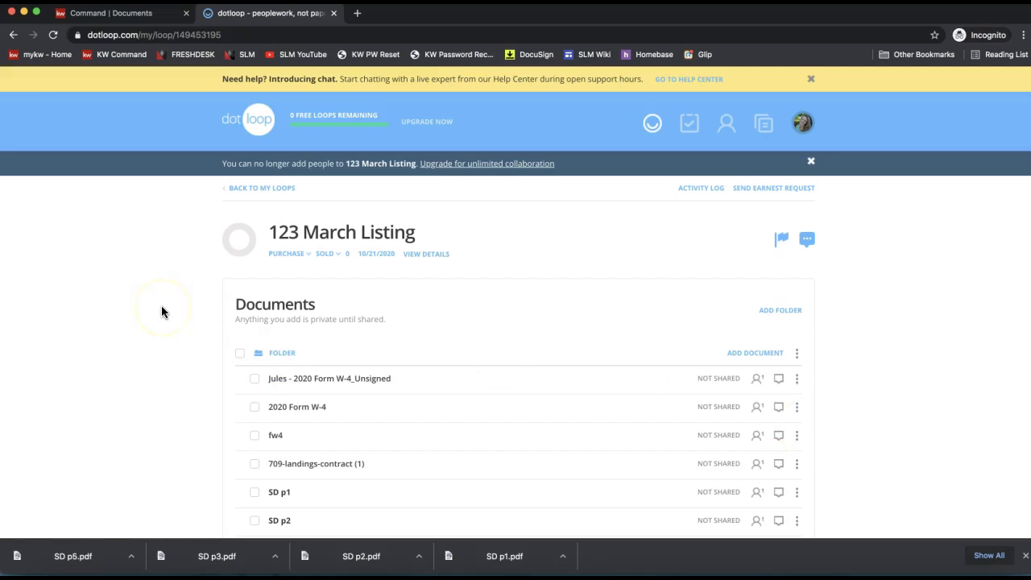
# - Switch back to the Command Documents tab and scroll through the Under Contract checklist items
pyautogui.click(112, 14)
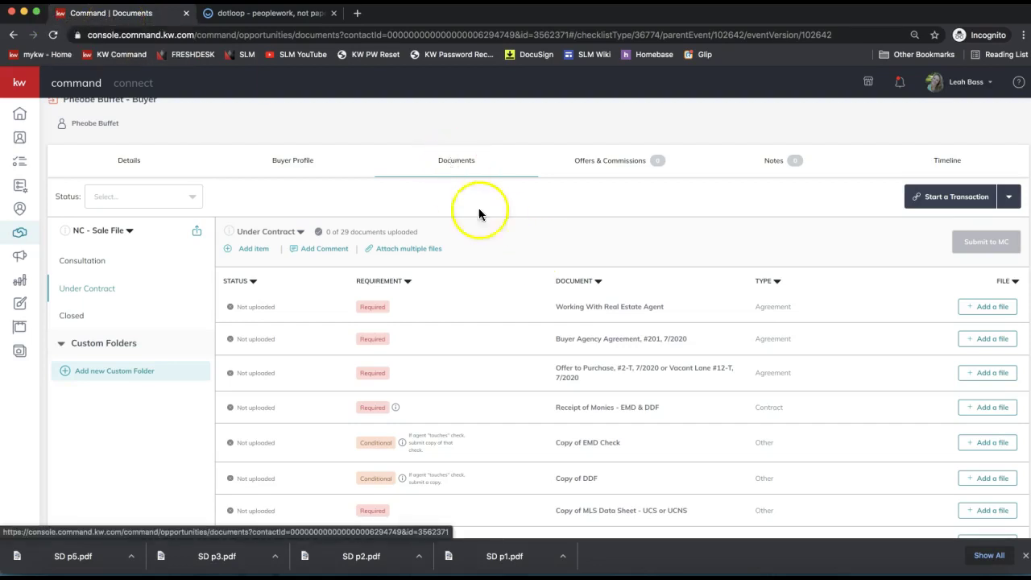
pyautogui.scroll(-3, 451, 292)
pyautogui.scroll(-1, 452, 292)
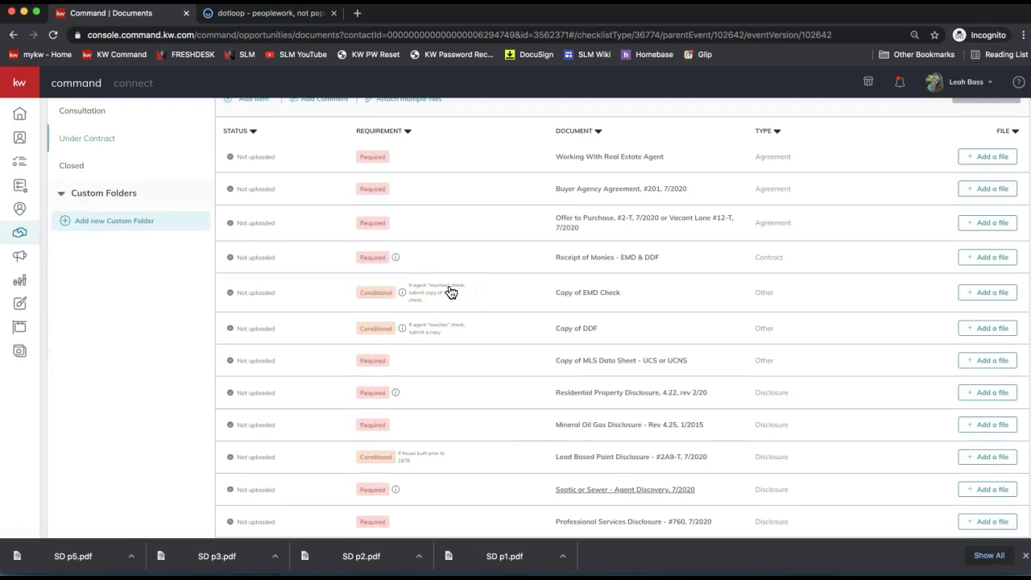
pyautogui.scroll(5, 451, 292)
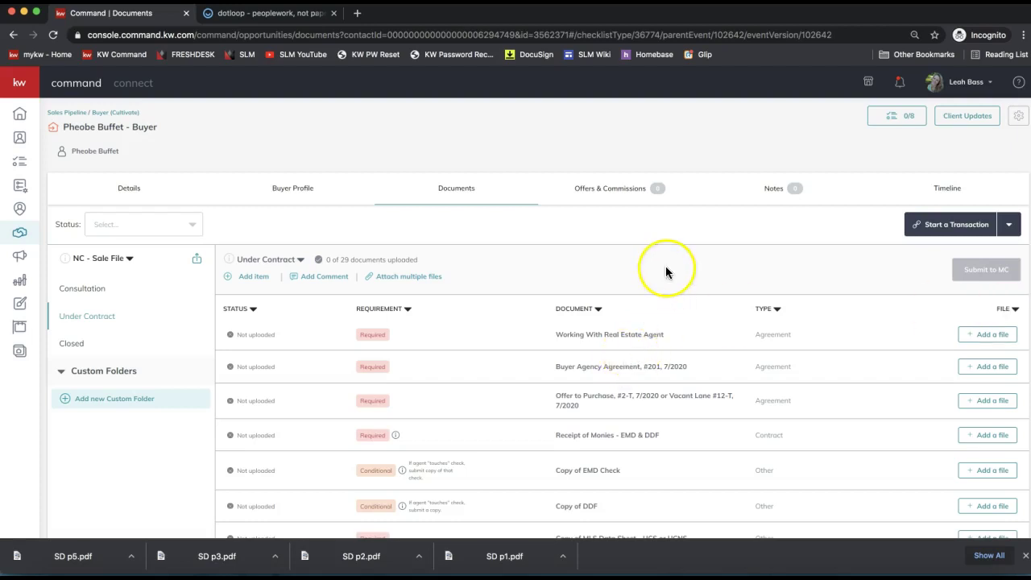
pyautogui.scroll(-2, 666, 272)
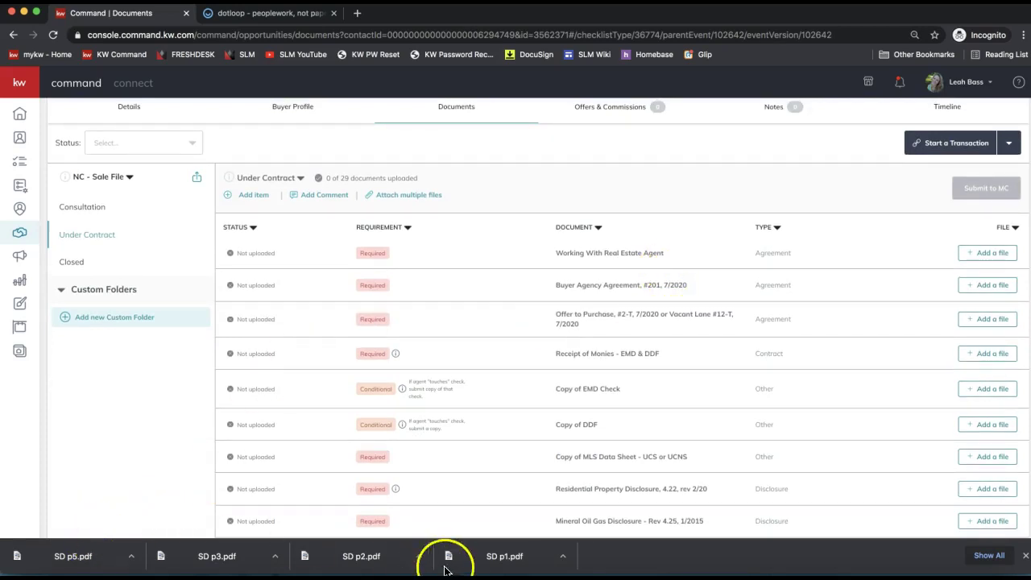
pyautogui.click(989, 255)
pyautogui.click(653, 208)
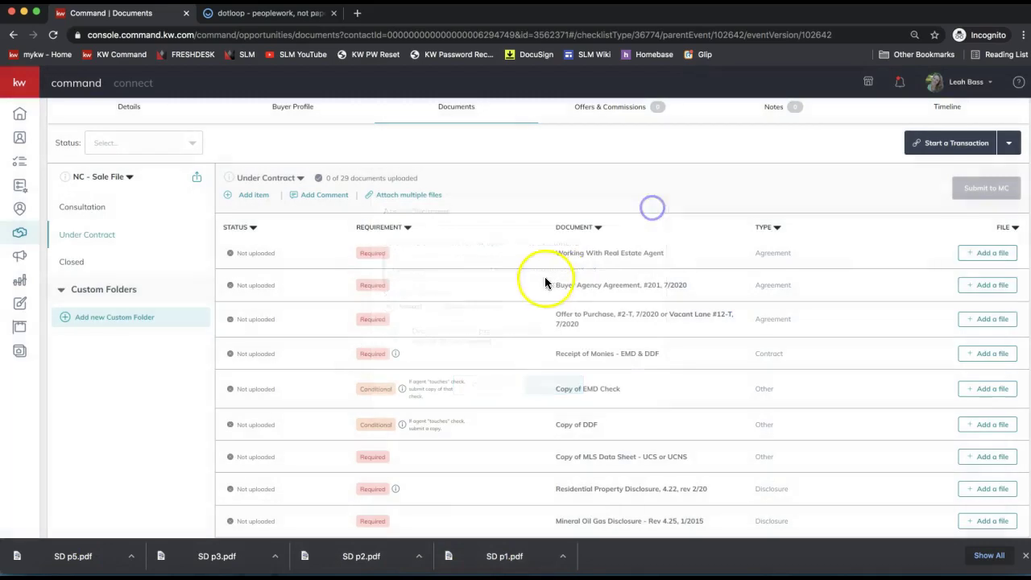
pyautogui.click(982, 255)
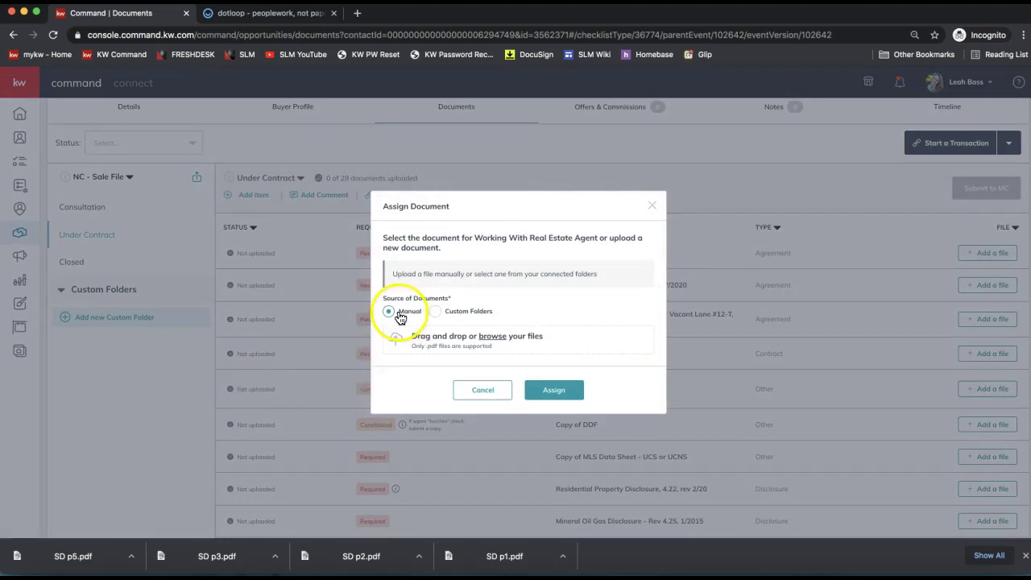
pyautogui.click(71, 557)
pyautogui.click(246, 562)
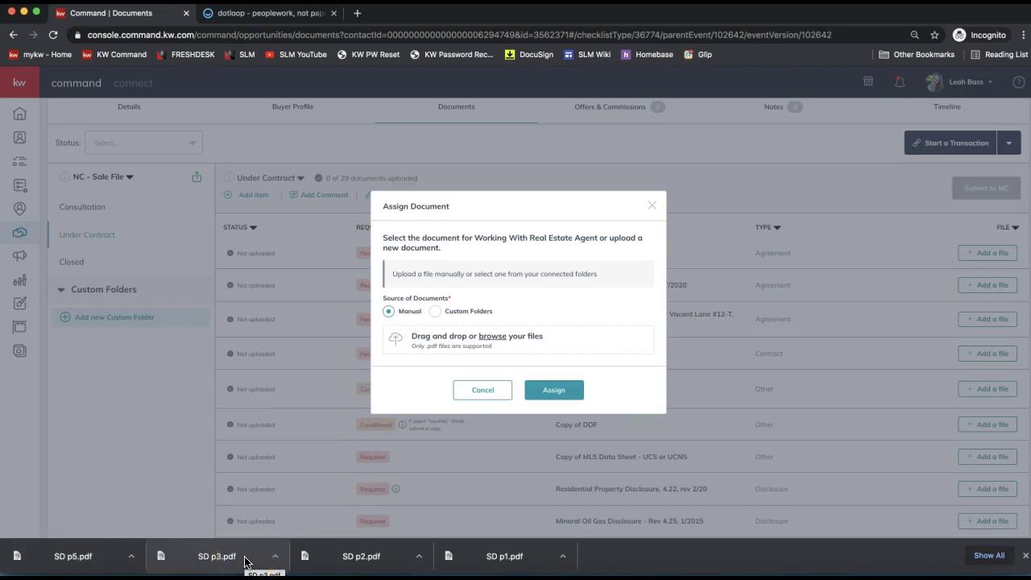
pyautogui.click(73, 556)
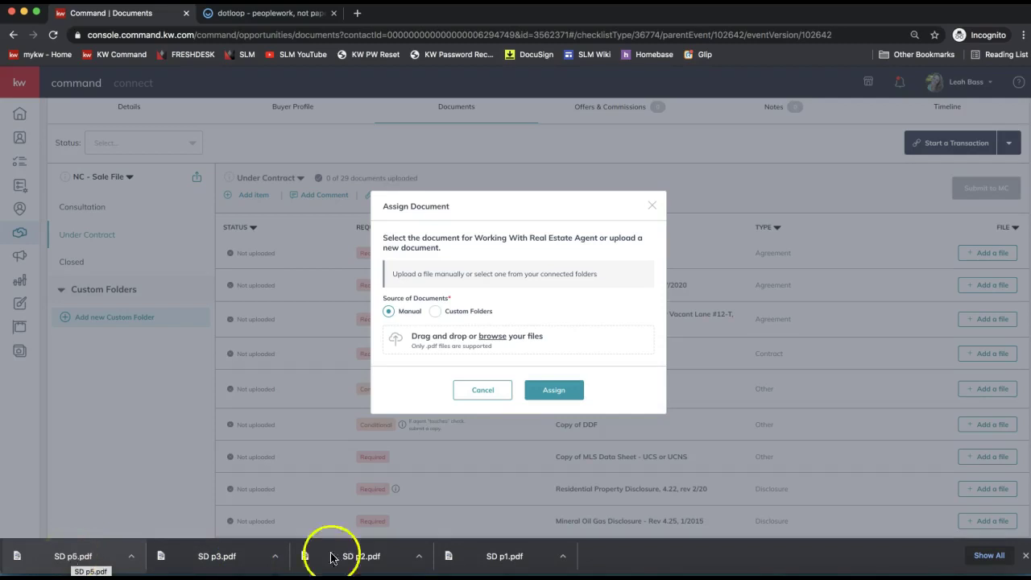
pyautogui.moveTo(32, 567); pyautogui.dragTo(447, 339)
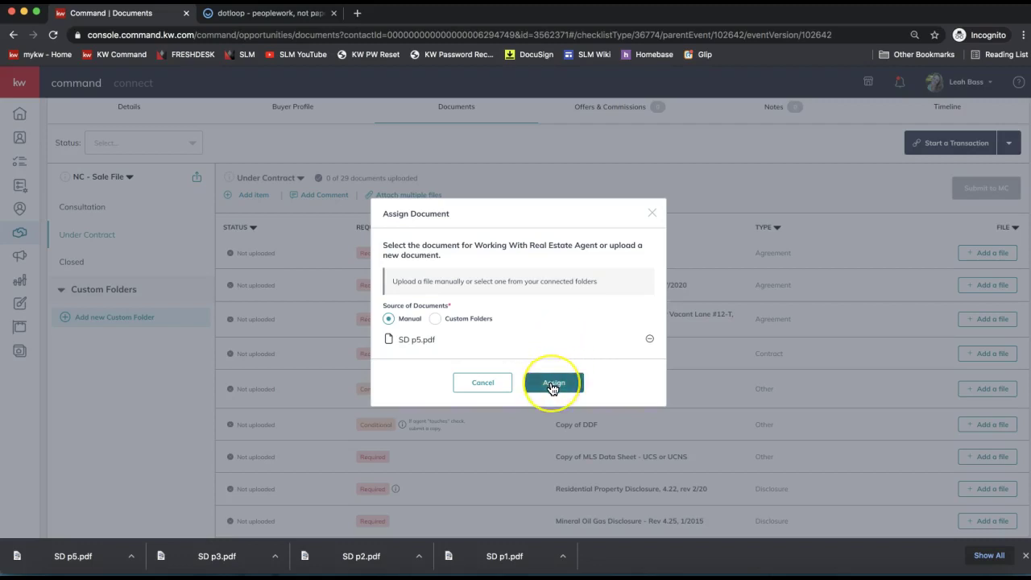
pyautogui.click(649, 338)
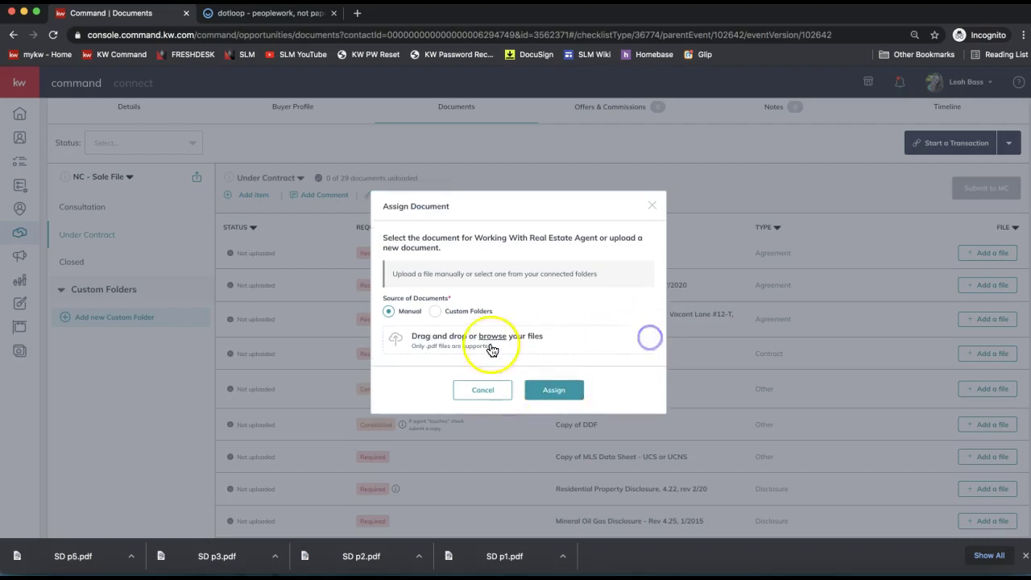
pyautogui.click(492, 337)
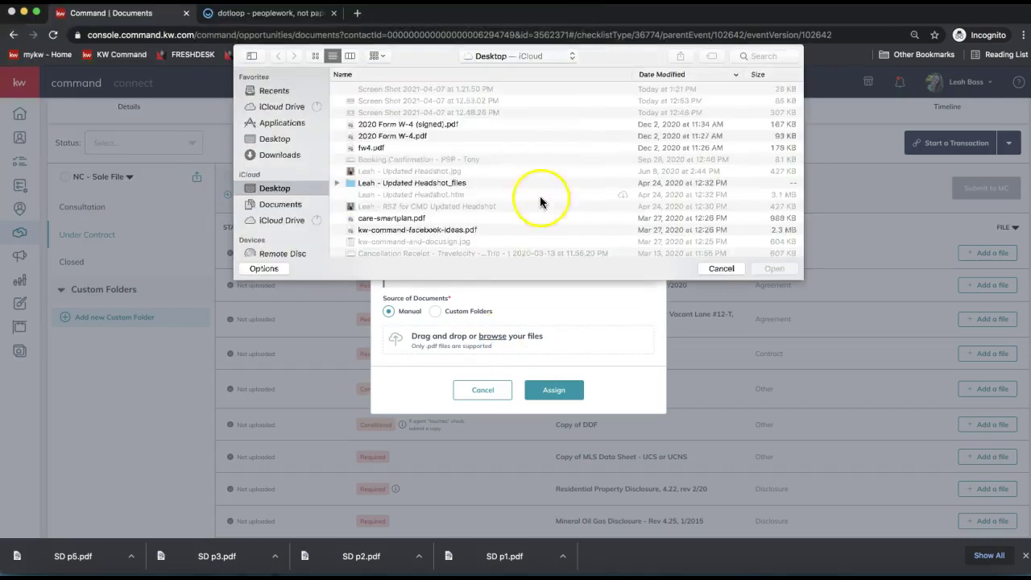
pyautogui.click(266, 156)
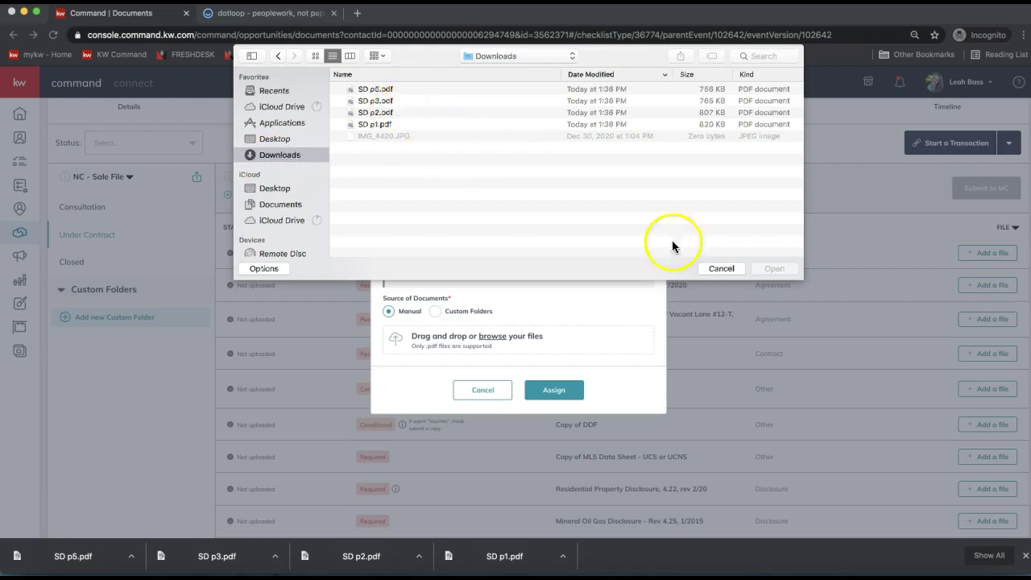
pyautogui.click(723, 270)
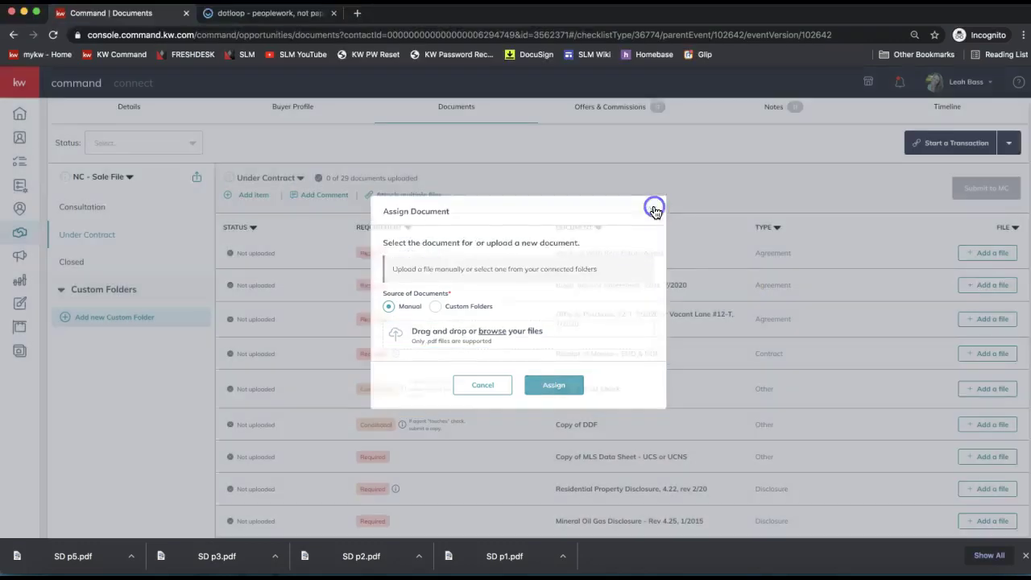
pyautogui.click(653, 206)
pyautogui.moveTo(1010, 401); pyautogui.dragTo(713, 304)
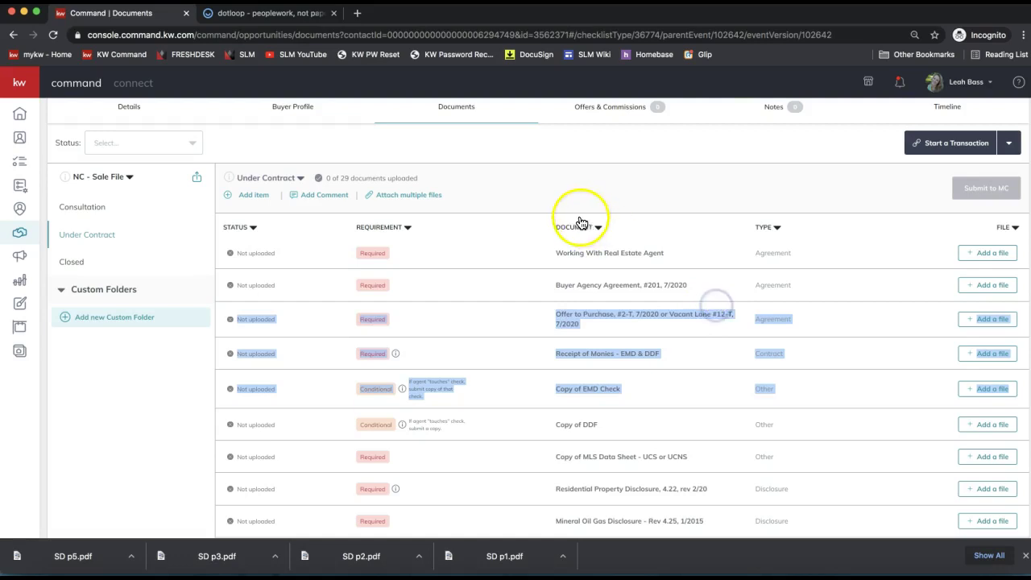
pyautogui.click(544, 188)
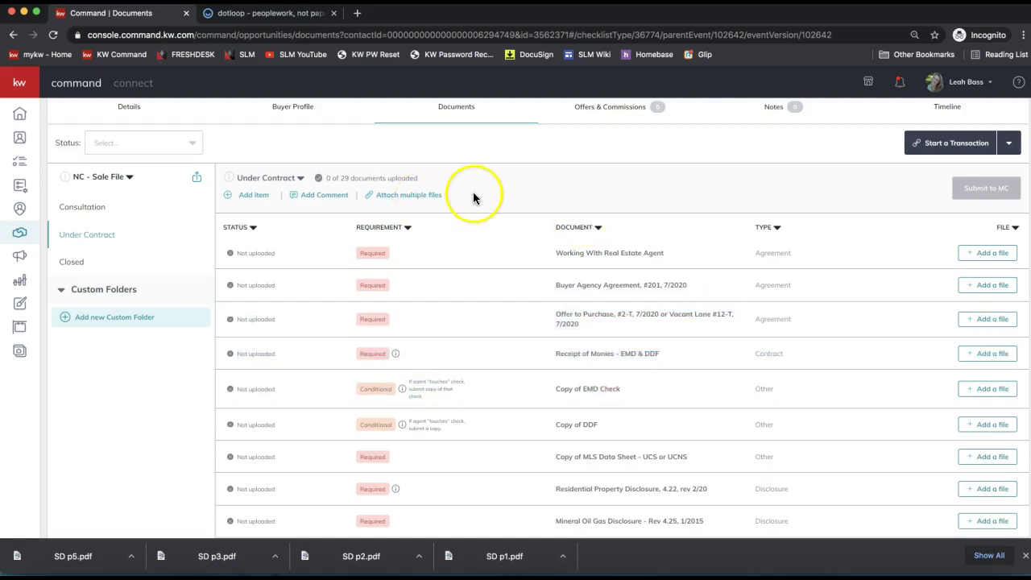
pyautogui.scroll(2, 475, 197)
pyautogui.moveTo(451, 263); pyautogui.dragTo(386, 263)
pyautogui.click(366, 259)
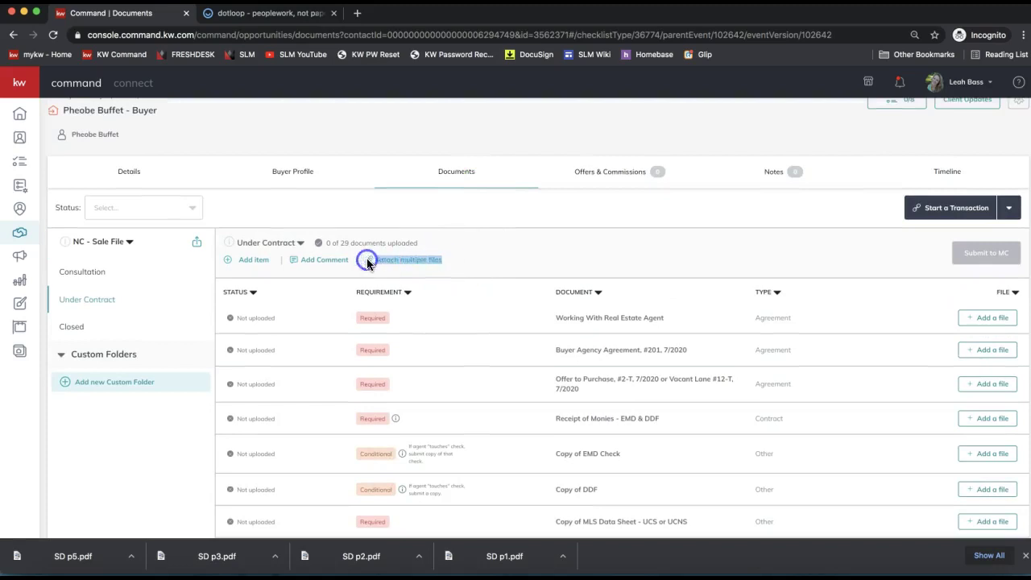
# - Attach SD p5, p3 and p2 to Working With Real Estate Agent, Buyer Agency Agreement and Offer to Purchase
pyautogui.click(428, 266)
pyautogui.click(355, 118)
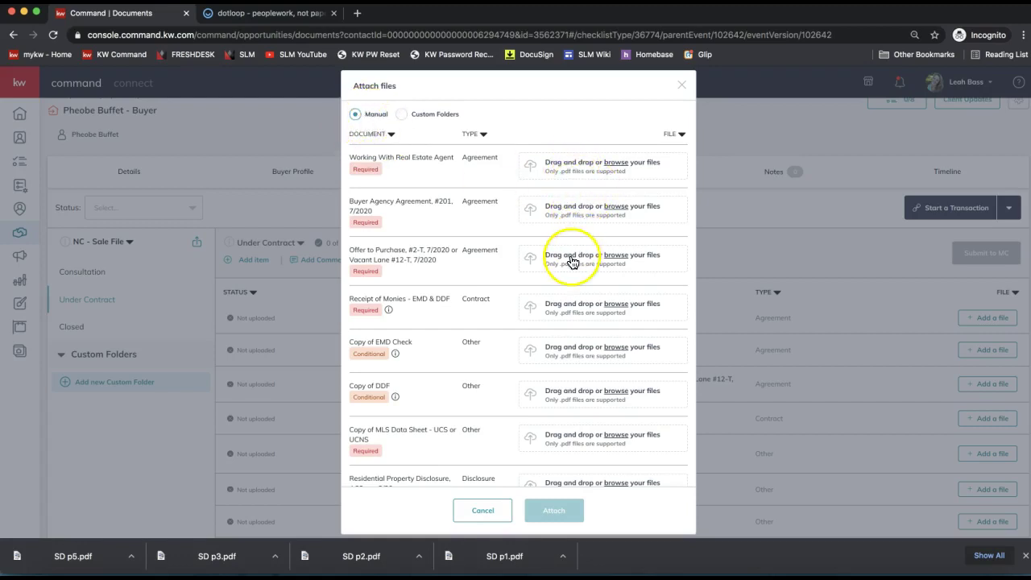
pyautogui.moveTo(50, 568); pyautogui.dragTo(564, 166)
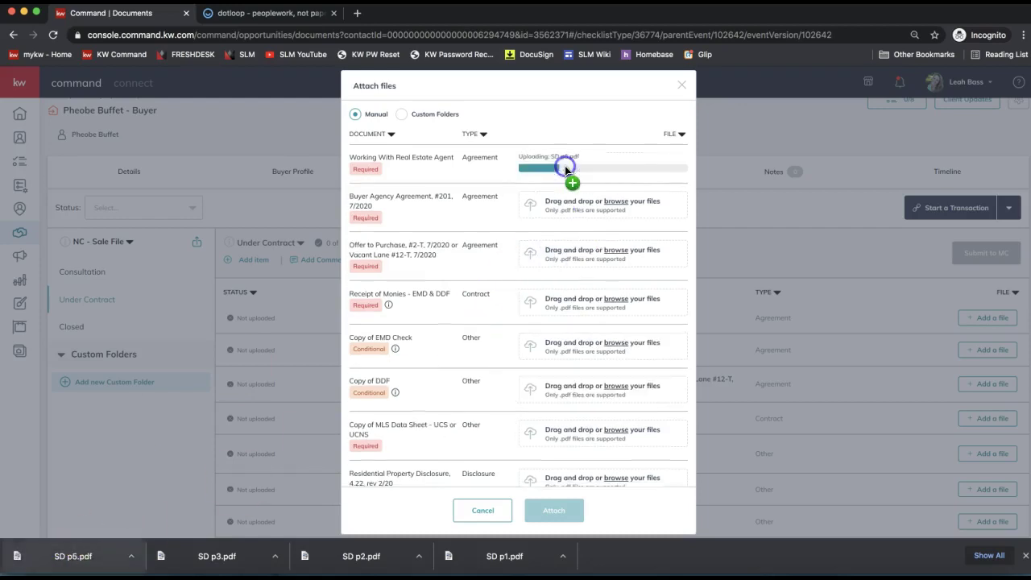
pyautogui.moveTo(204, 554); pyautogui.dragTo(564, 202)
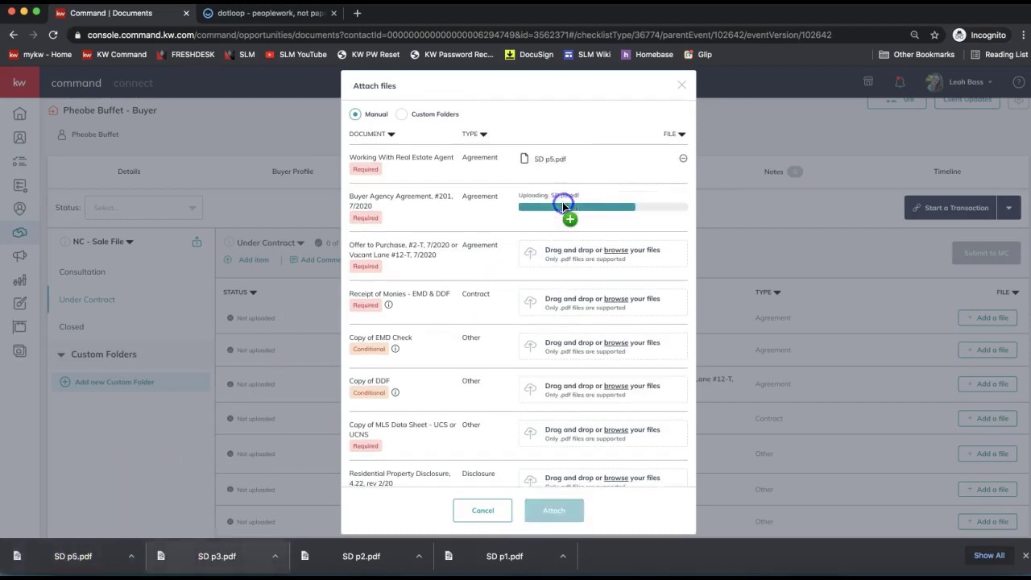
pyautogui.moveTo(376, 560); pyautogui.dragTo(577, 257)
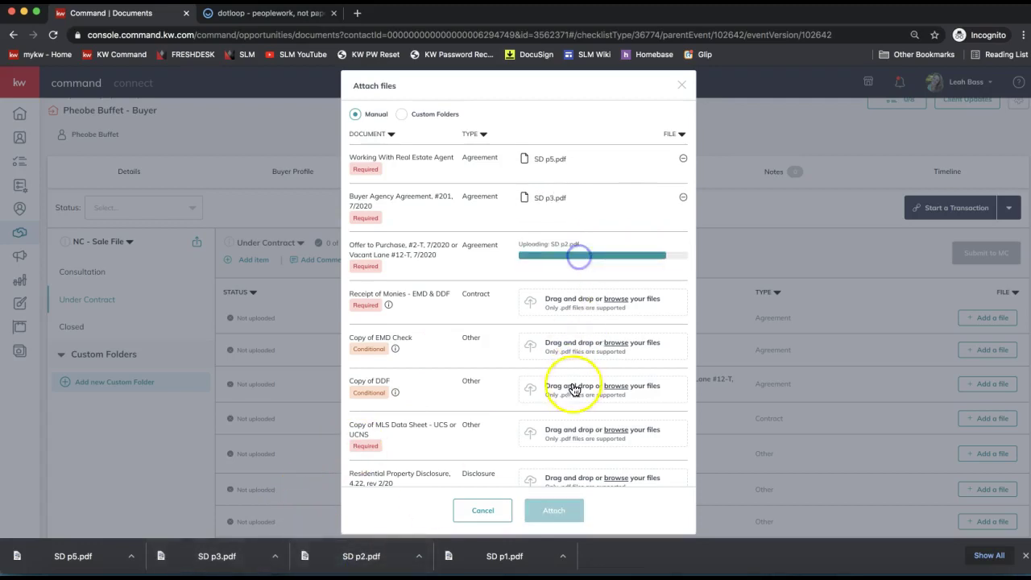
# - Attach SD p2 to Receipt of Monies and SD p1 to Copy of EMD Check from Downloads, then save all five
pyautogui.click(592, 313)
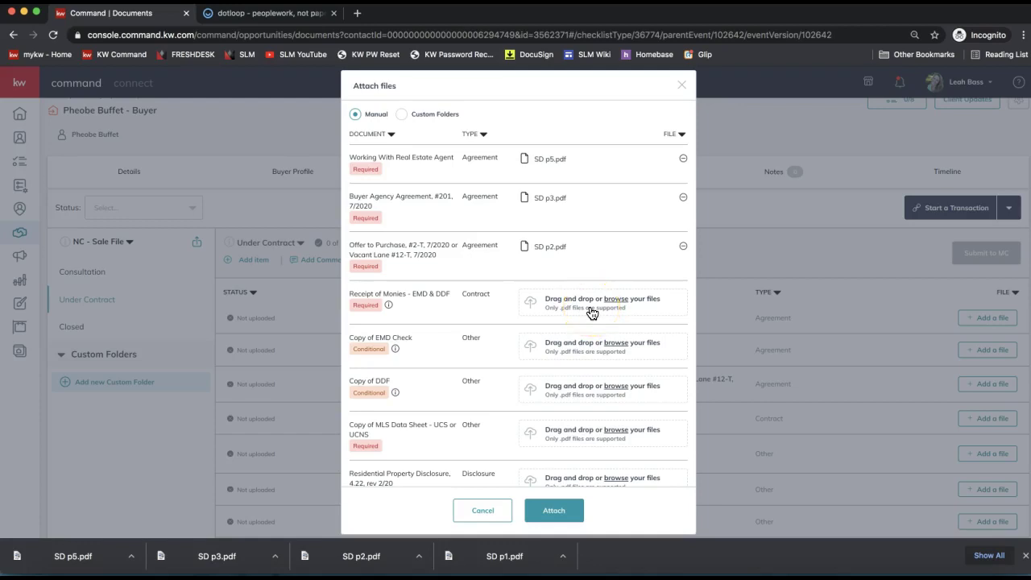
pyautogui.click(578, 313)
pyautogui.click(637, 300)
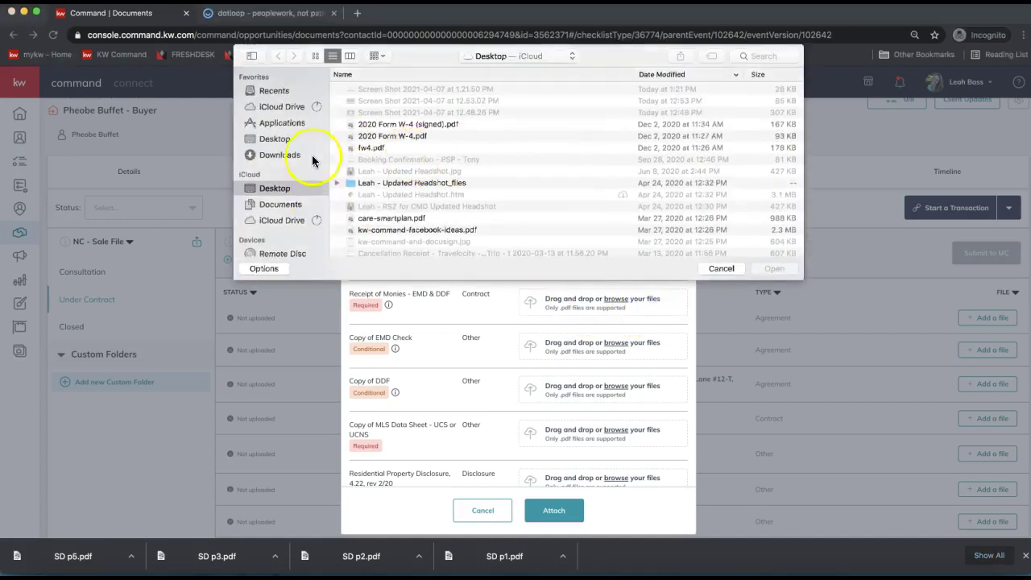
pyautogui.click(276, 154)
pyautogui.doubleClick(376, 112)
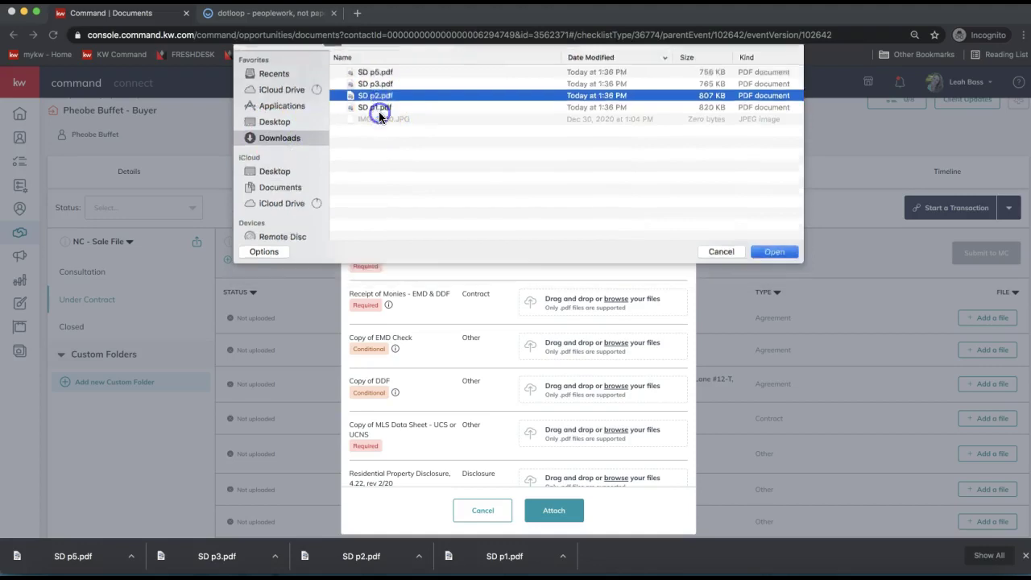
pyautogui.click(568, 335)
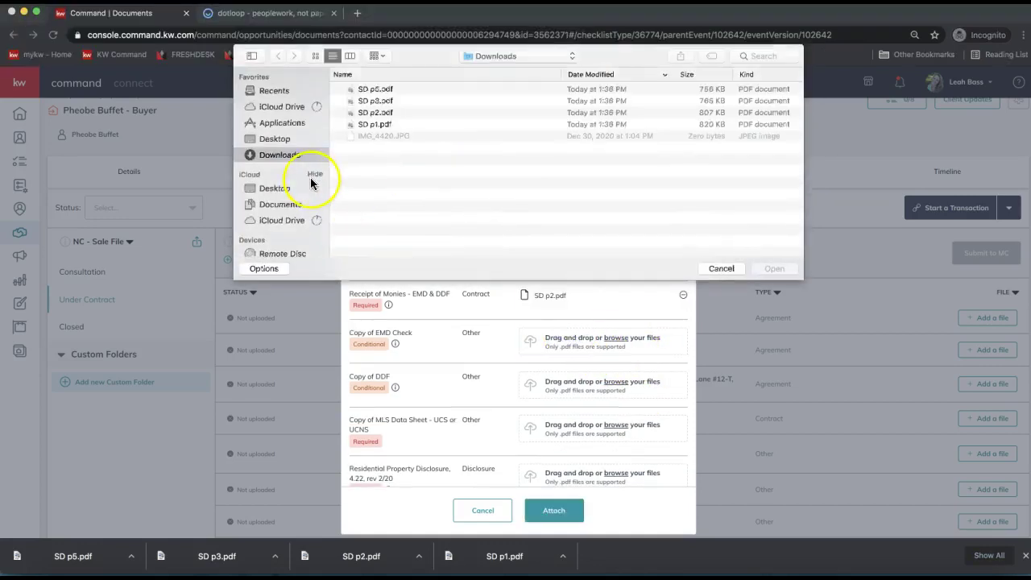
pyautogui.doubleClick(380, 121)
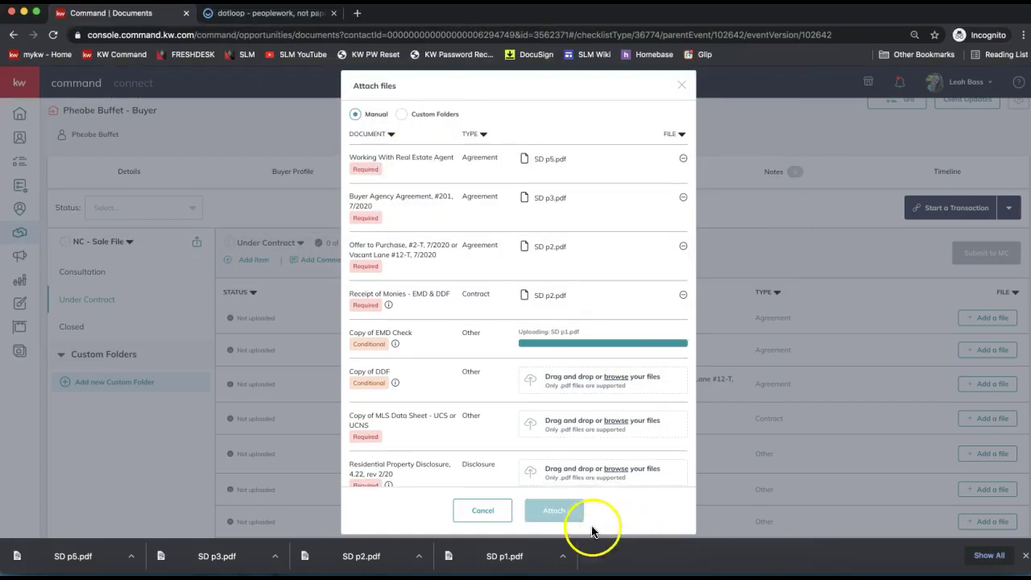
pyautogui.click(554, 513)
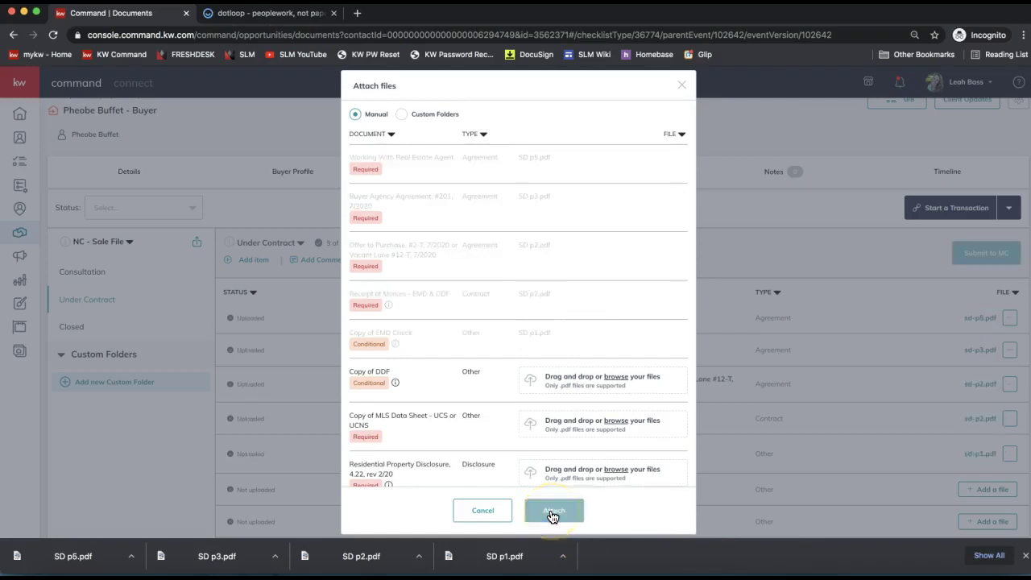